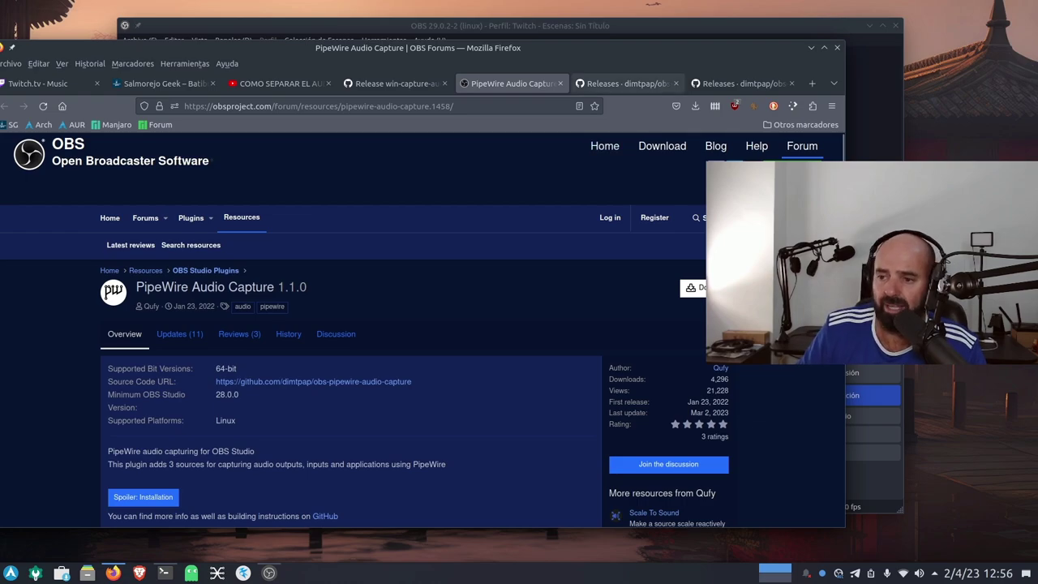
Examine the obs-pipewire-audio-capture releases and the README's plugin folder path for a regular package installation.
left_click(622, 83)
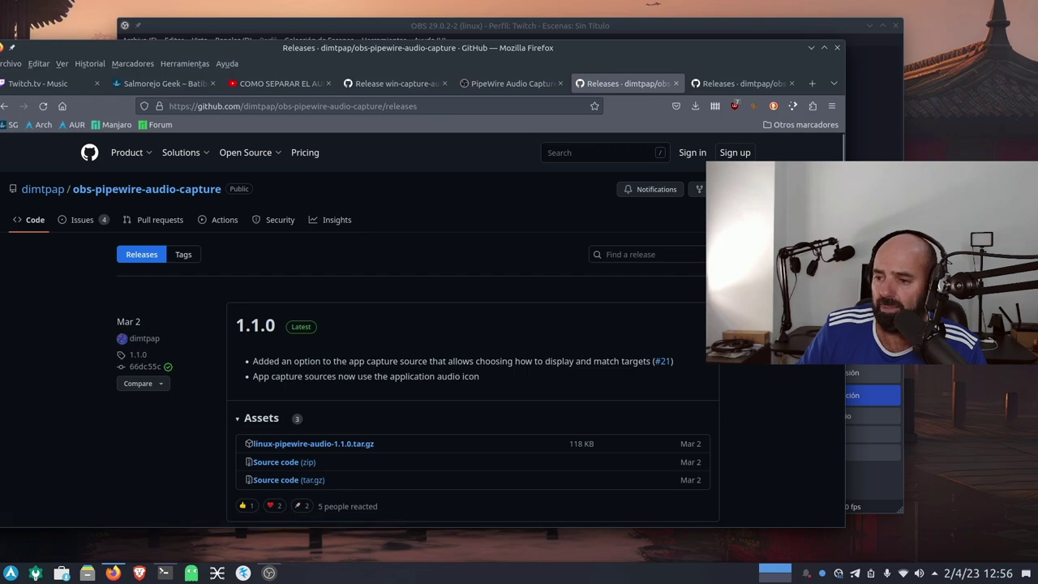
key("ctrl+Tab")
scroll(333, 324, "down", 5)
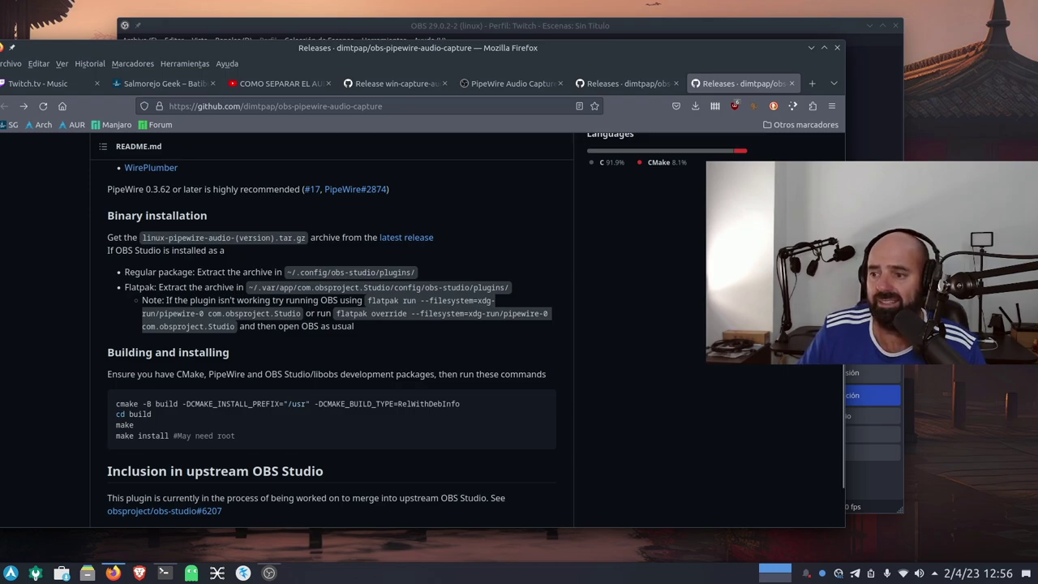
left_click_drag(416, 272, 377, 271)
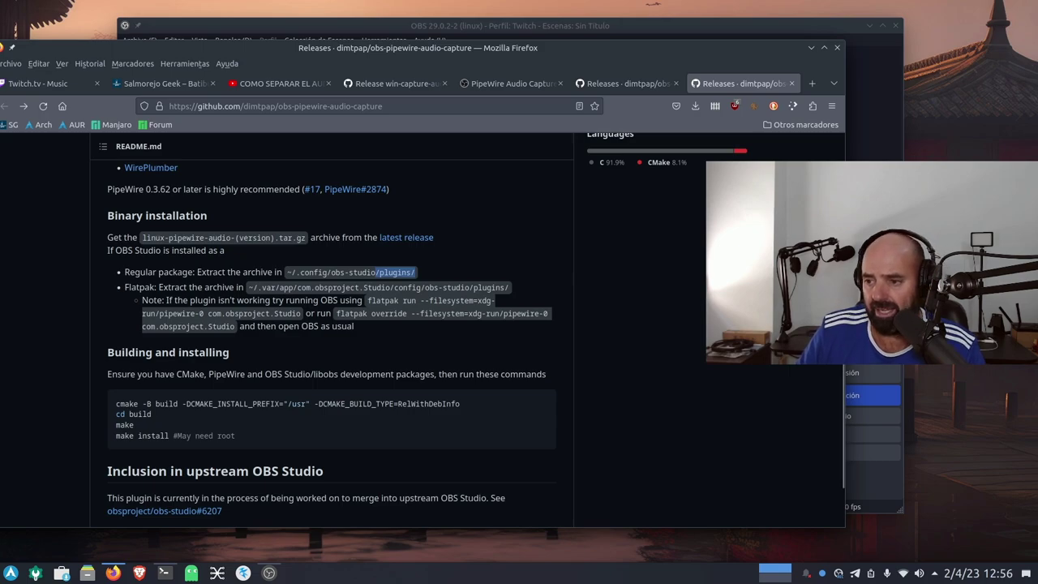
Review the 1.1.0 release assets, the PipeWire Audio Capture forum page and the win-capture-audio v2.1.0-beta release page.
key("ctrl+Page_Up")
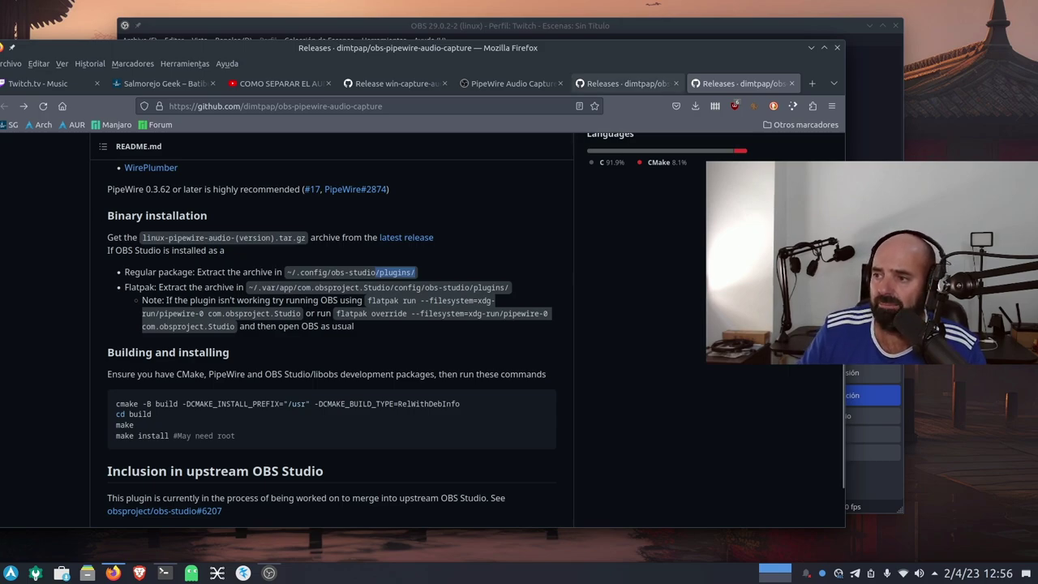
scroll(422, 325, "down", 5)
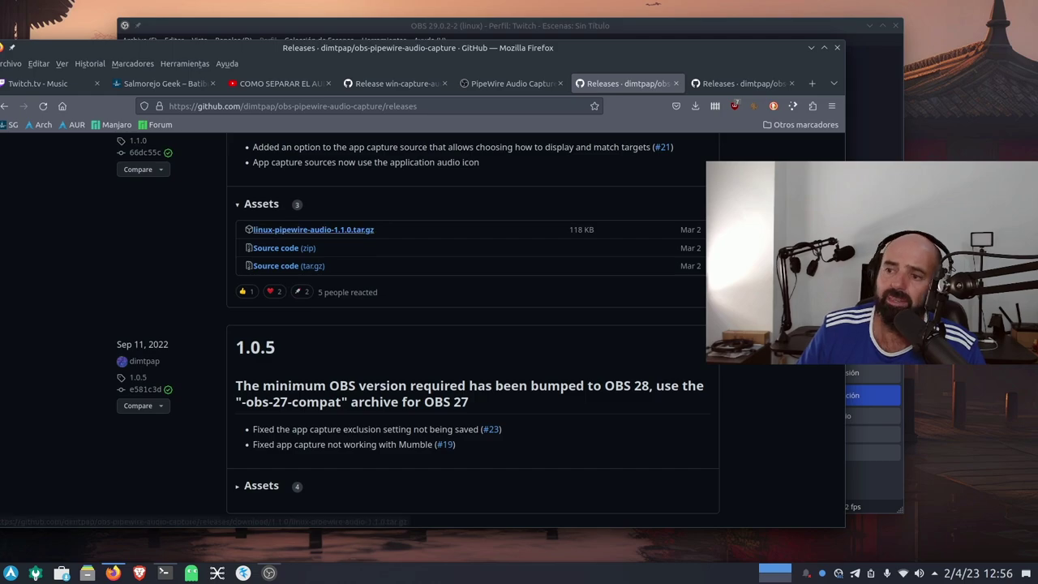
scroll(470, 324, "up", 2)
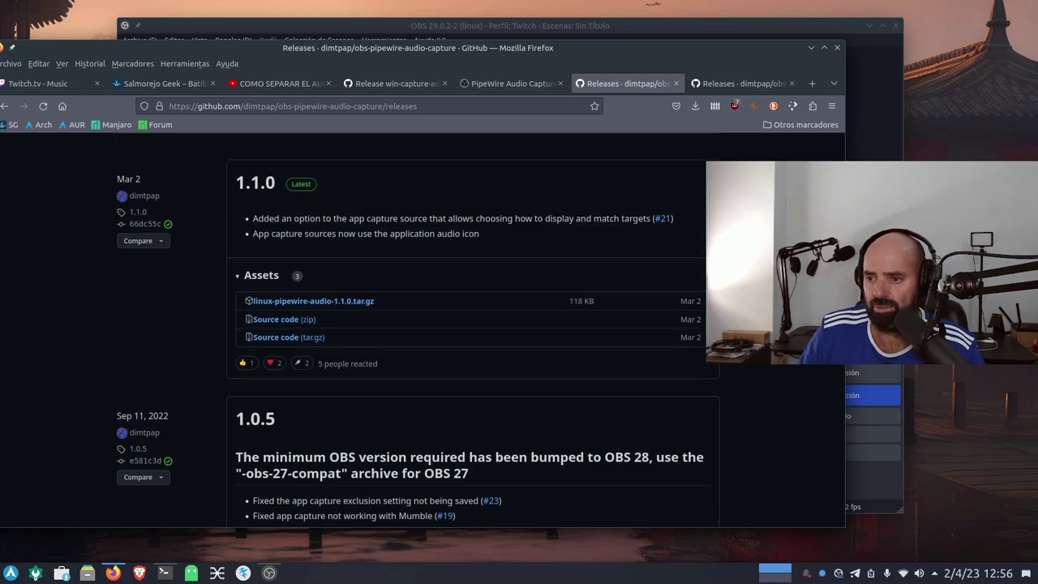
key("ctrl+Page_Up")
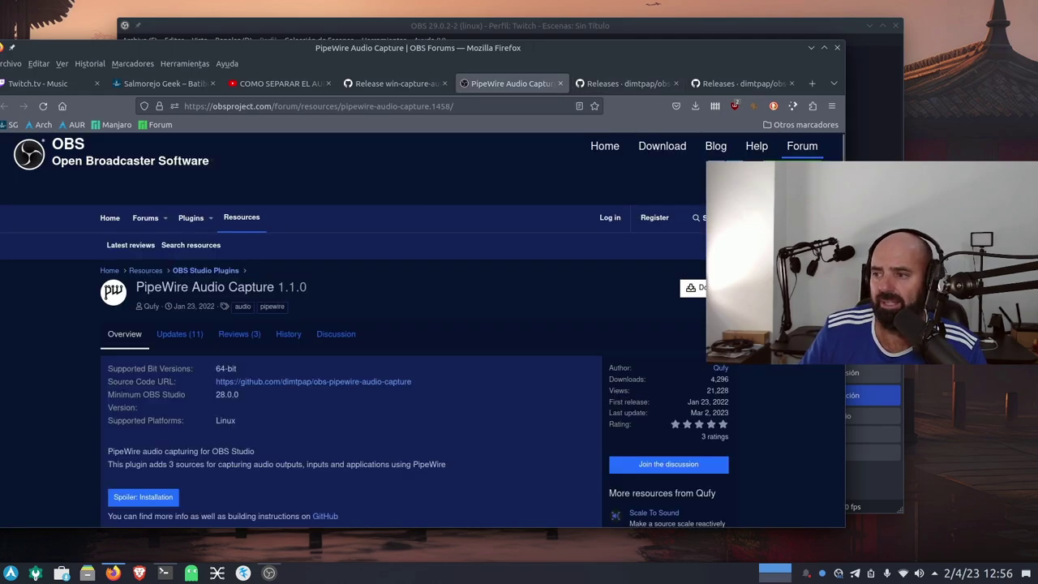
key("ctrl+Page_Up")
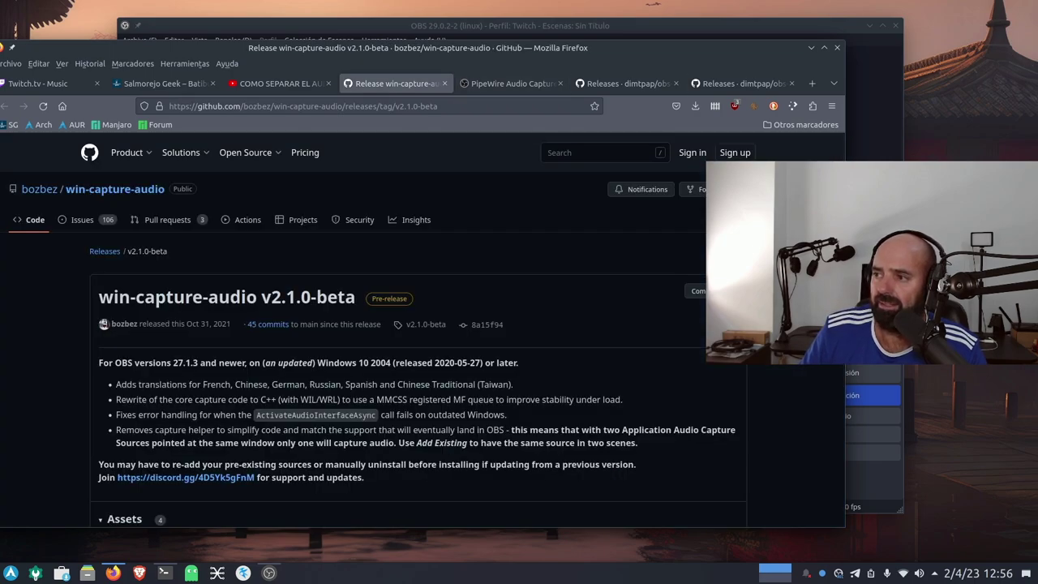
Switch to OBS Studio and add a new scene named APPS-AUDIO.
left_click(811, 47)
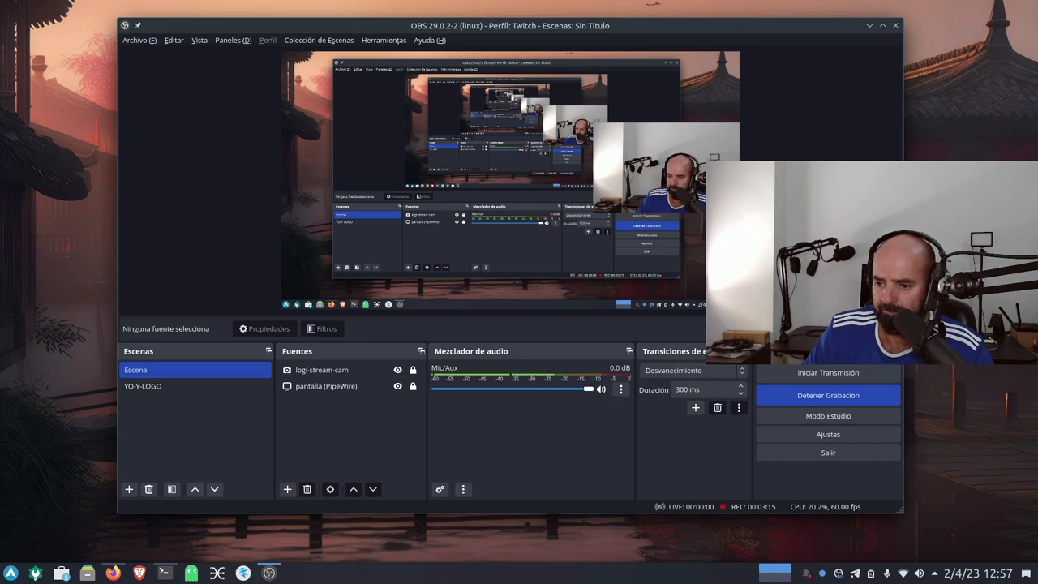
mouse_move(324, 25)
left_mouse_down()
mouse_move(383, 14)
mouse_move(334, 34)
left_mouse_up()
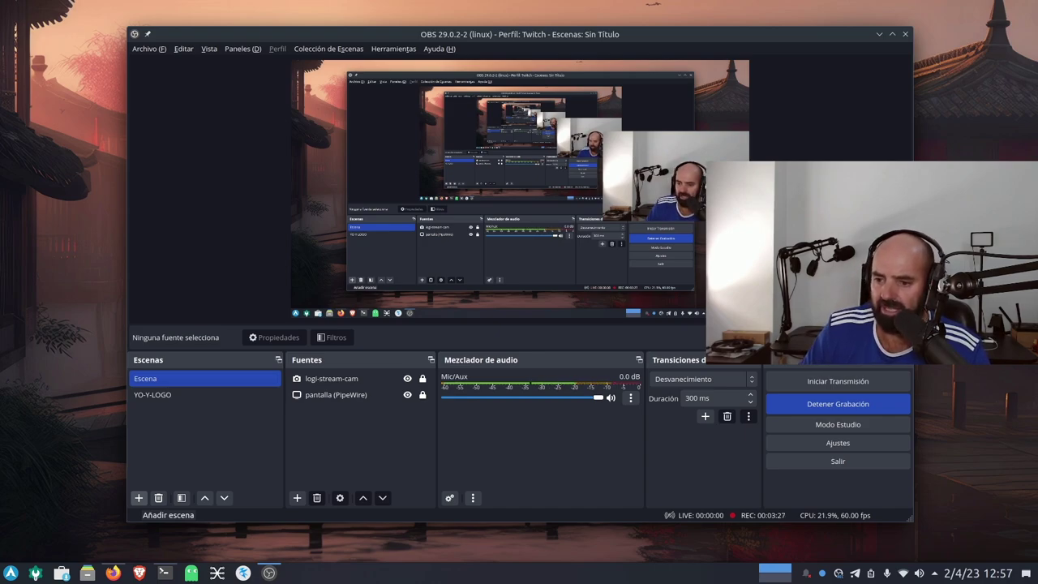
left_click(139, 499)
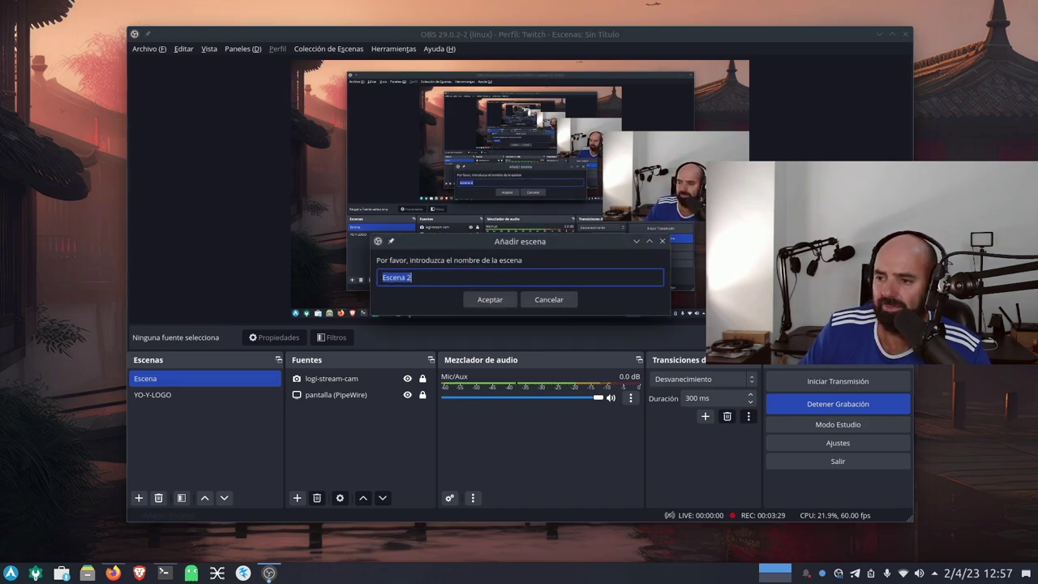
key("End")
key("BackSpace")
key("BackSpace")
key("BackSpace")
key("BackSpace")
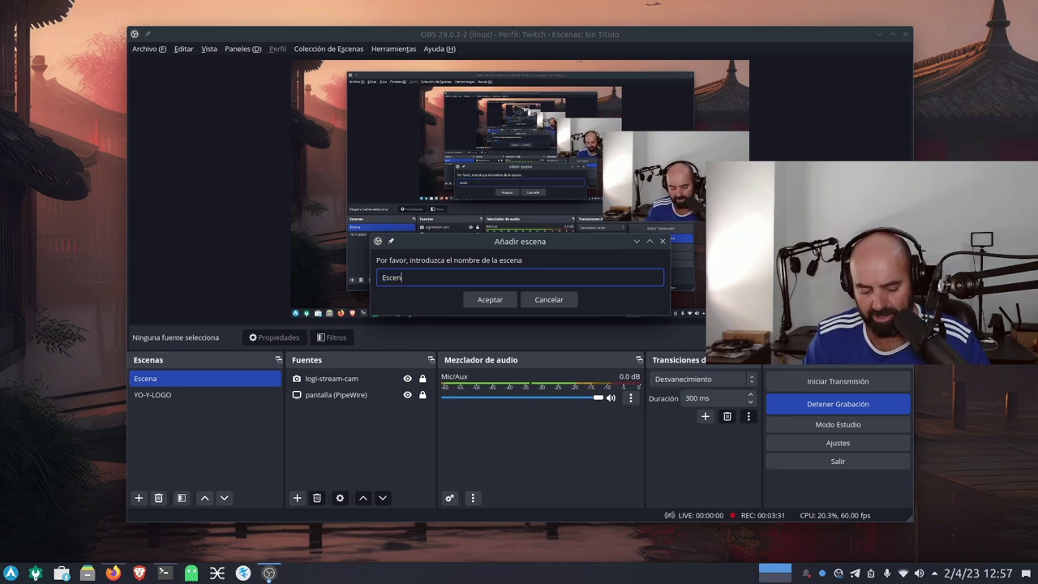
type("APPS-AUDIO")
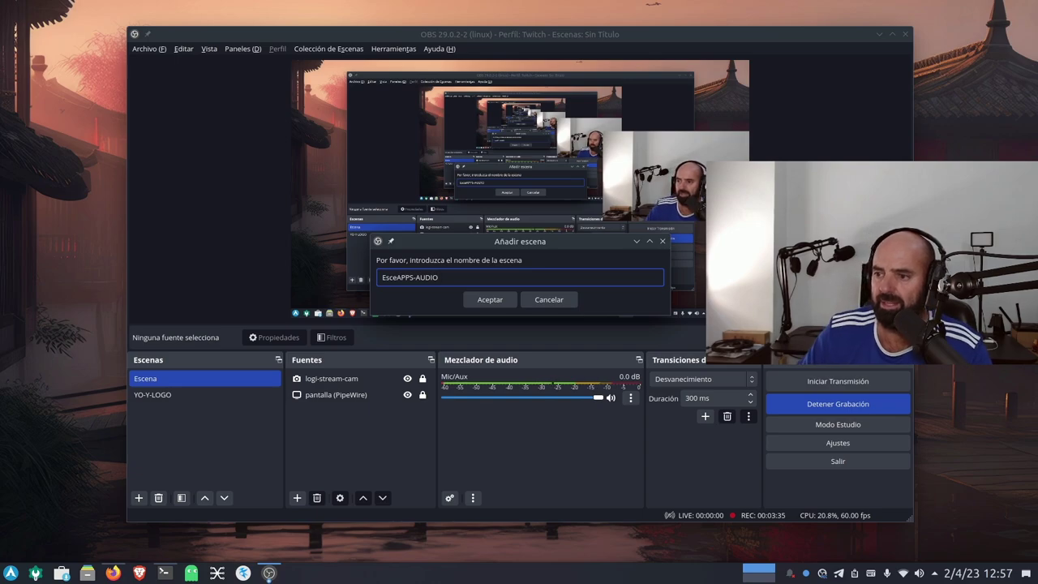
key("BackSpace")
key("BackSpace")
key("BackSpace")
key("BackSpace")
key("BackSpace")
key("BackSpace")
key("BackSpace")
key("BackSpace")
key("BackSpace")
key("BackSpace")
key("BackSpace")
key("BackSpace")
key("BackSpace")
key("BackSpace")
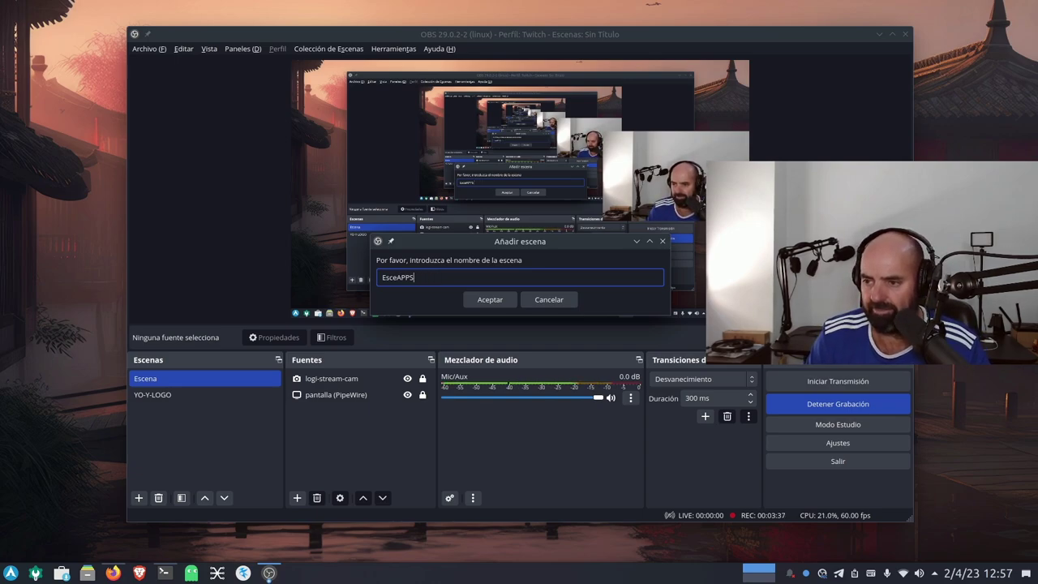
type("APPS-AU")
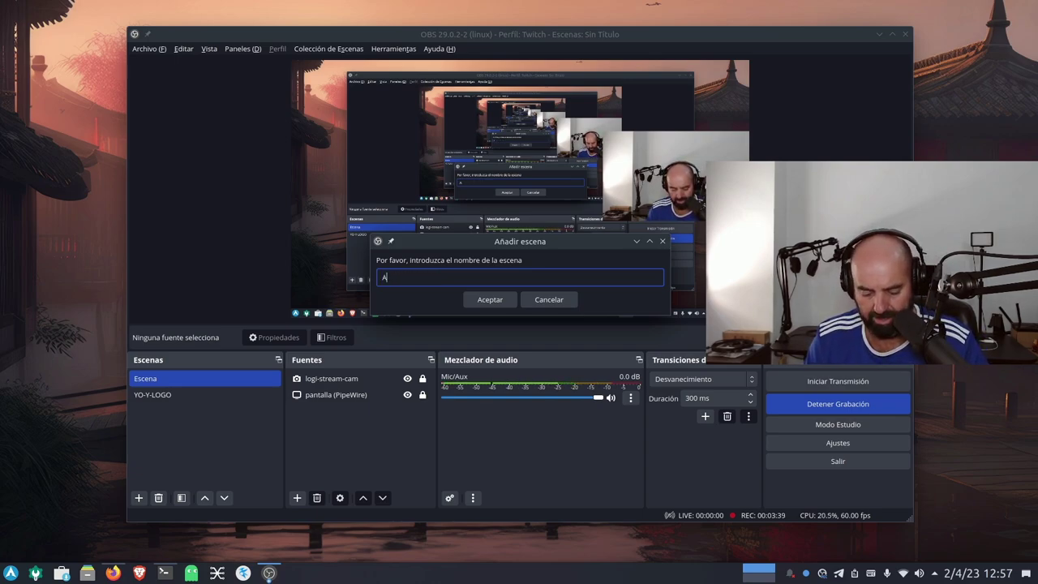
type("DIO")
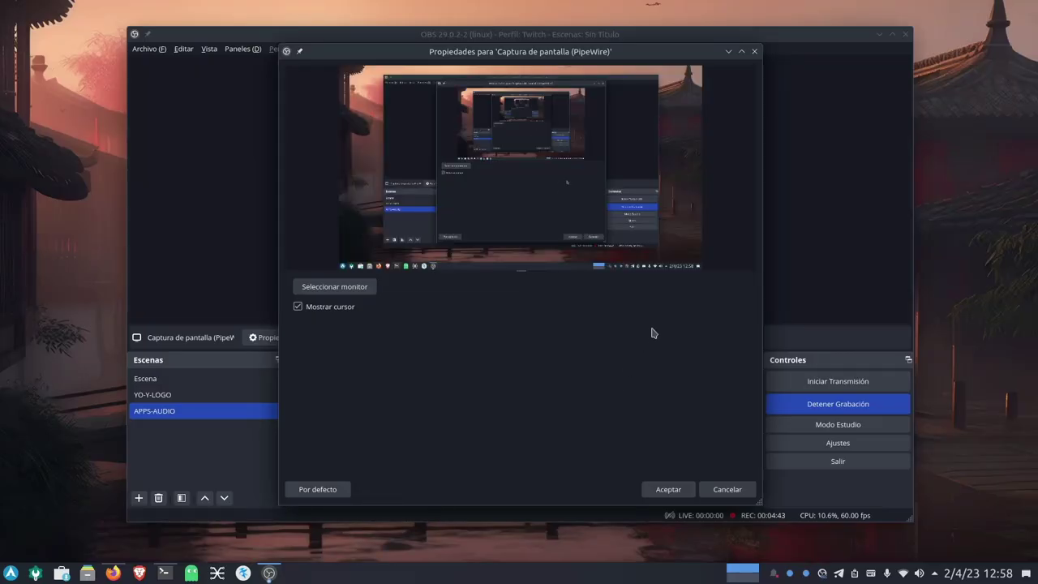
Accept the PipeWire screen capture source's properties and lock the source in the APPS-AUDIO scene.
left_click(663, 482)
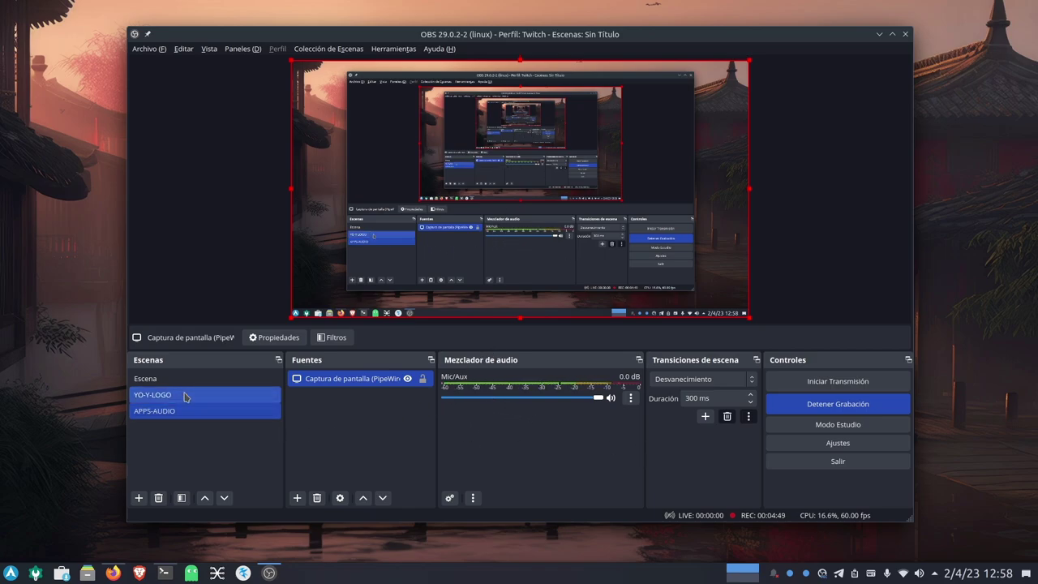
left_click(158, 379)
left_click(188, 410)
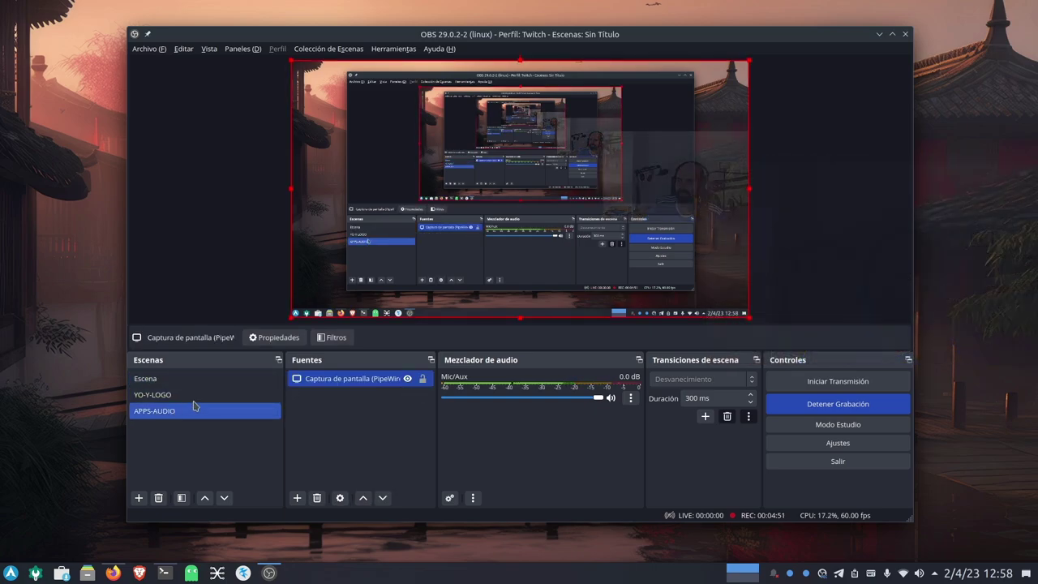
left_click(422, 378)
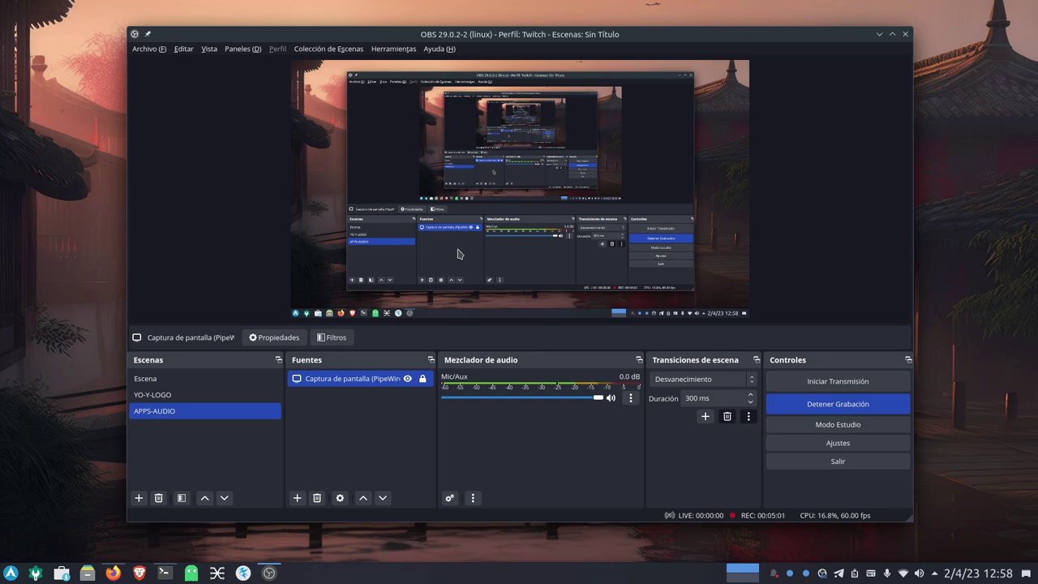
left_click(559, 37)
left_click_drag(195, 410, 318, 396)
Launch Clementine, play the 8:51 royalty-free chill background track, and minimise the player.
left_click(12, 572)
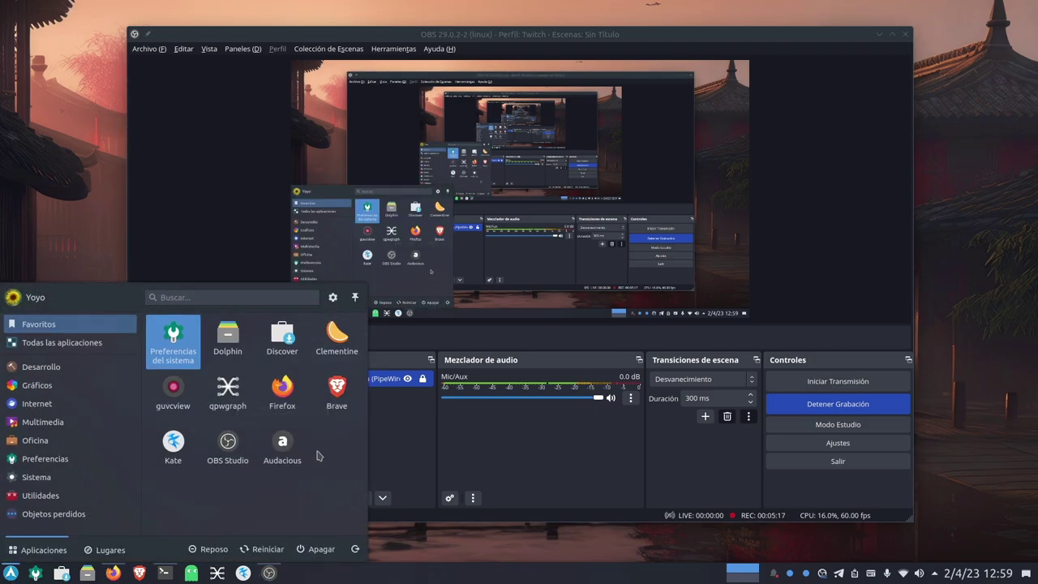
left_click(337, 336)
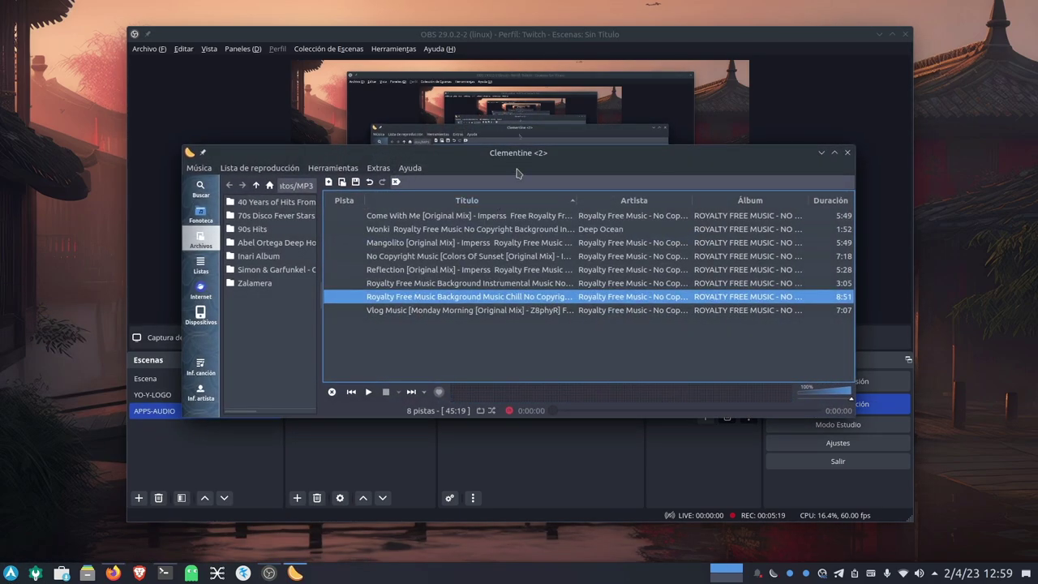
double_click(401, 298)
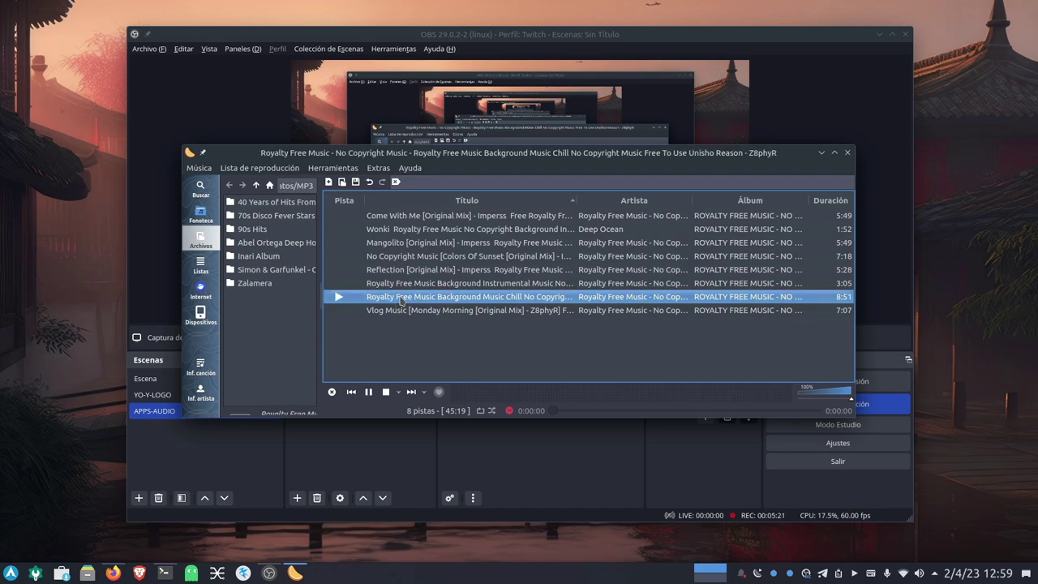
left_click(822, 153)
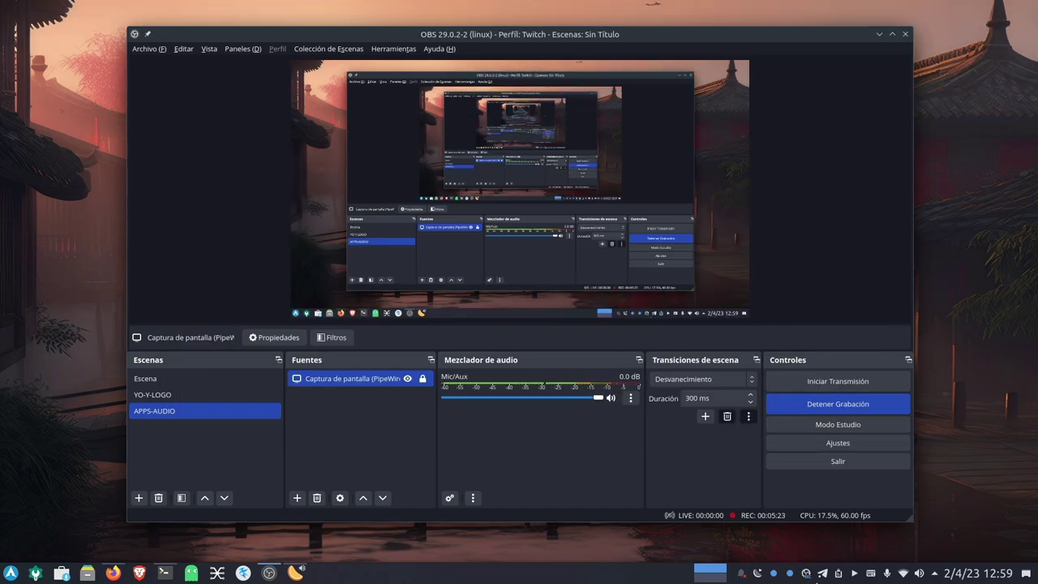
Adjust Clementine's playback volume in the system's per-application sound controls.
left_click(919, 573)
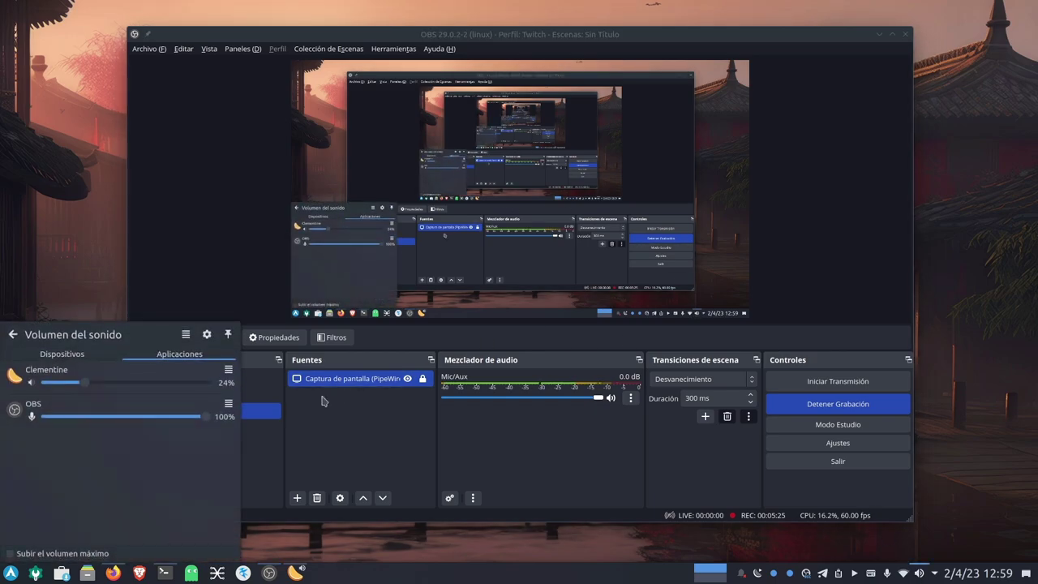
mouse_move(86, 383)
left_mouse_down()
mouse_move(138, 391)
mouse_move(85, 395)
mouse_move(94, 396)
left_mouse_up()
left_click(138, 191)
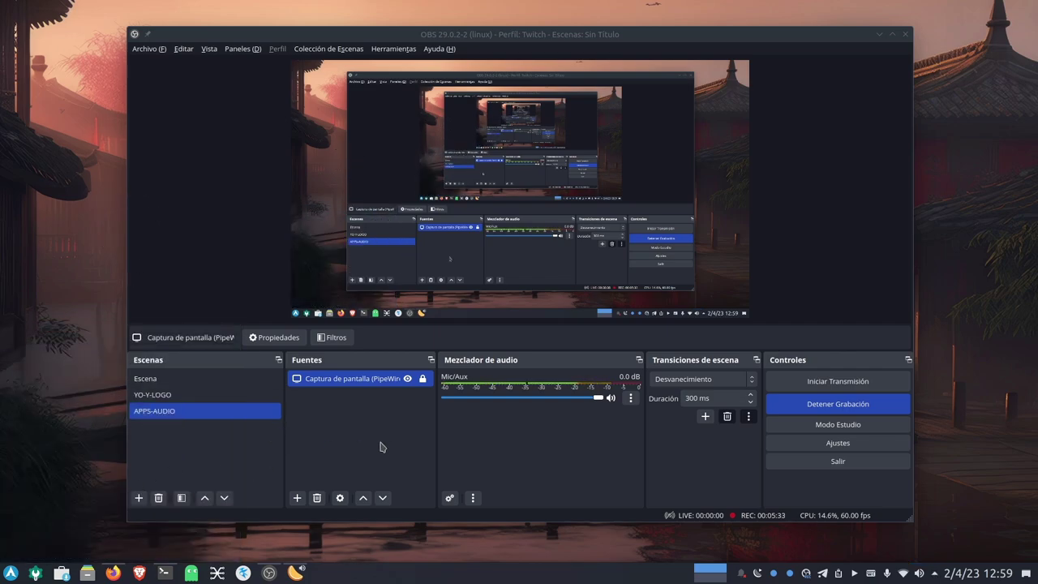
Add an Application Audio Capture (PipeWire) source named clementine to the APPS-AUDIO scene, with clementine as the captured application.
left_click(328, 435)
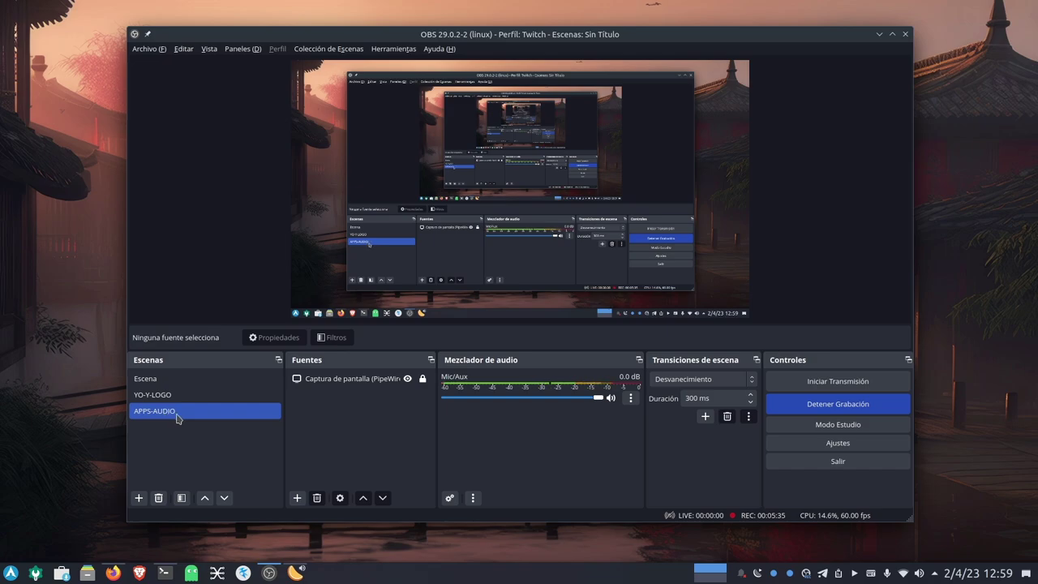
left_click(297, 499)
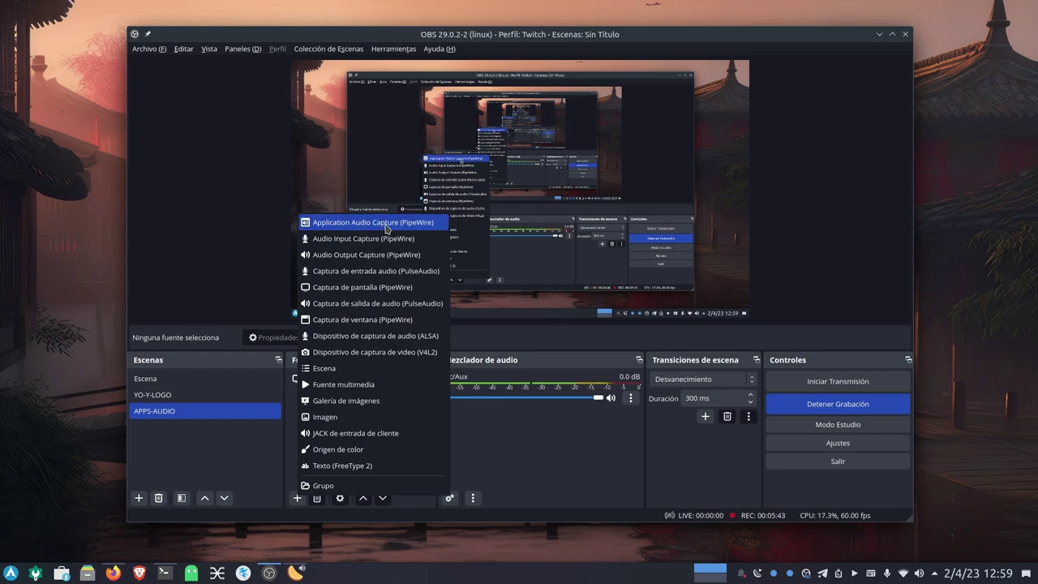
left_click(406, 230)
key("BackSpace")
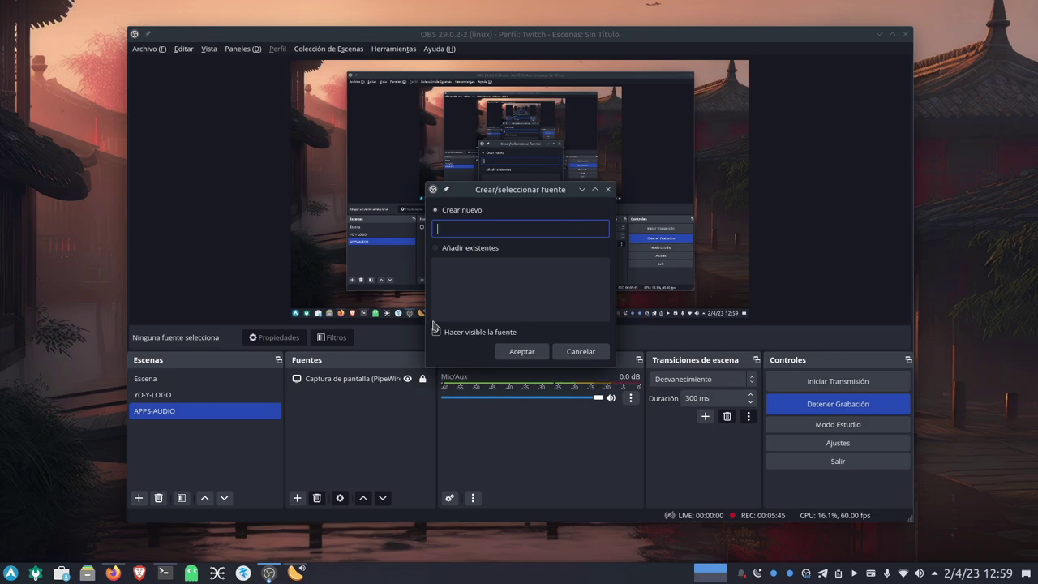
type("CLEME")
key("BackSpace")
key("BackSpace")
key("BackSpace")
key("BackSpace")
key("BackSpace")
key("BackSpace")
key("BackSpace")
key("BackSpace")
key("BackSpace")
type("cle")
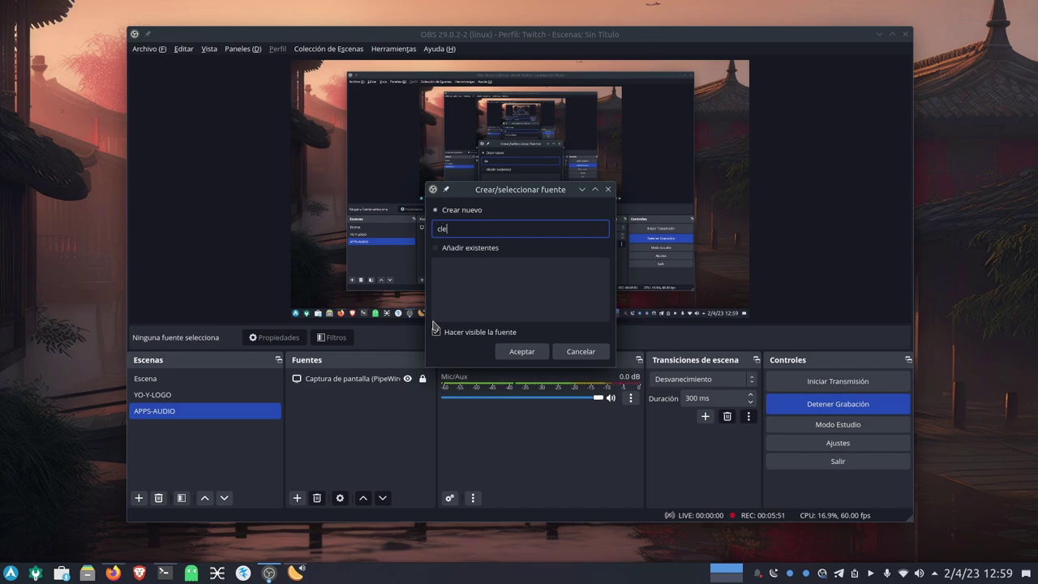
type("mentine")
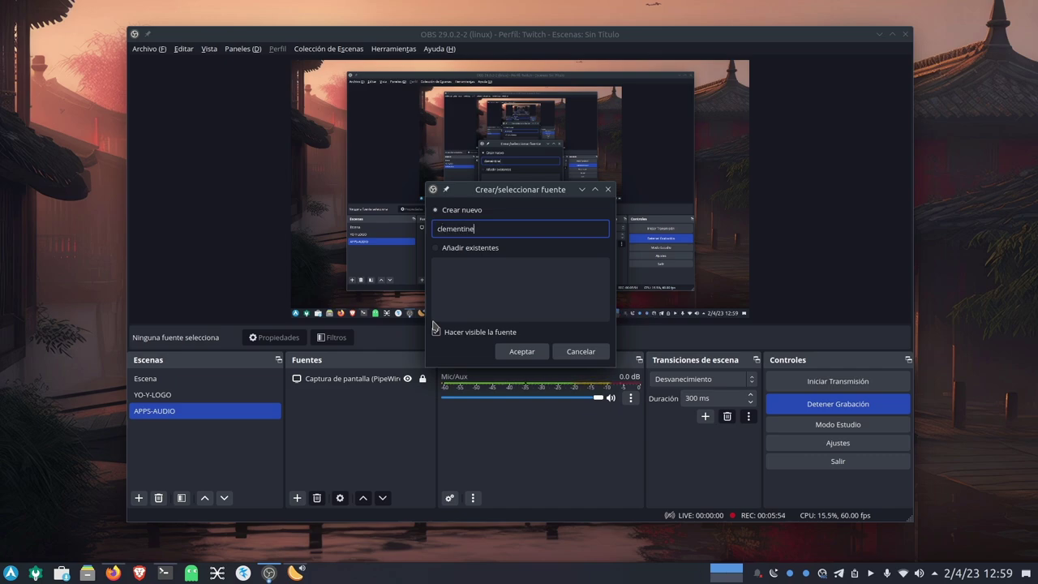
left_click(522, 352)
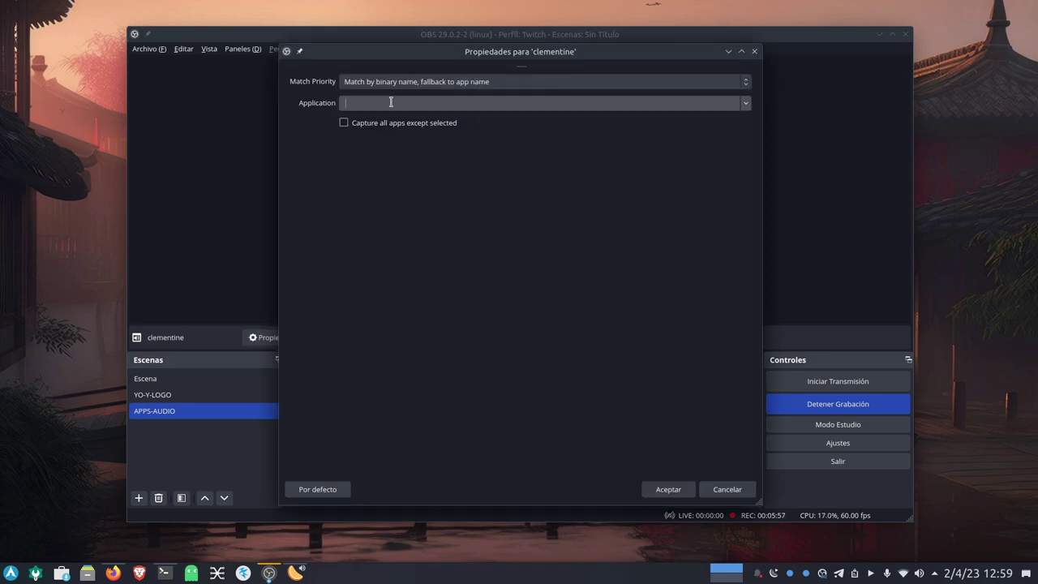
type("clementine")
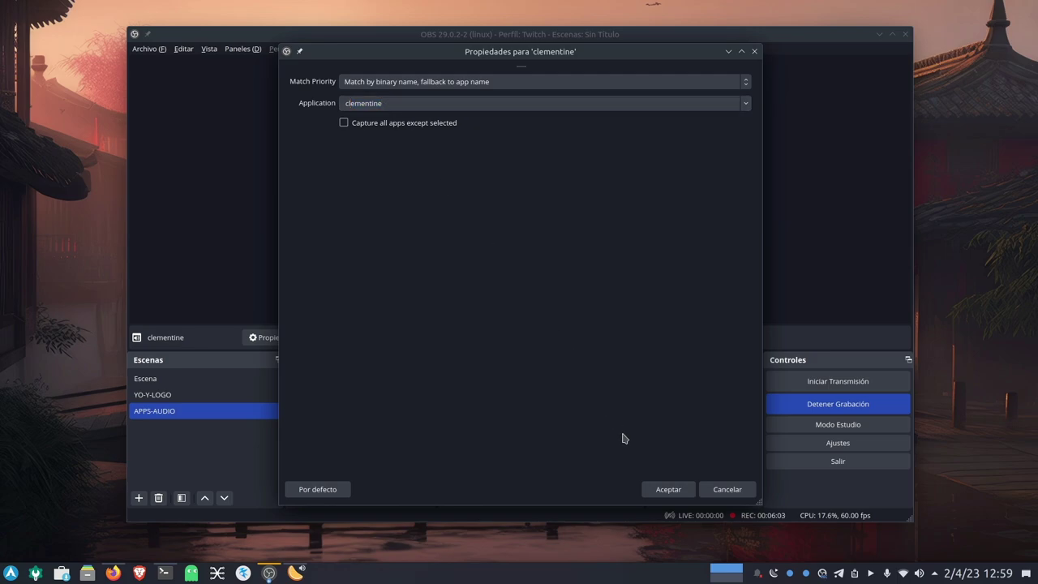
left_click(667, 490)
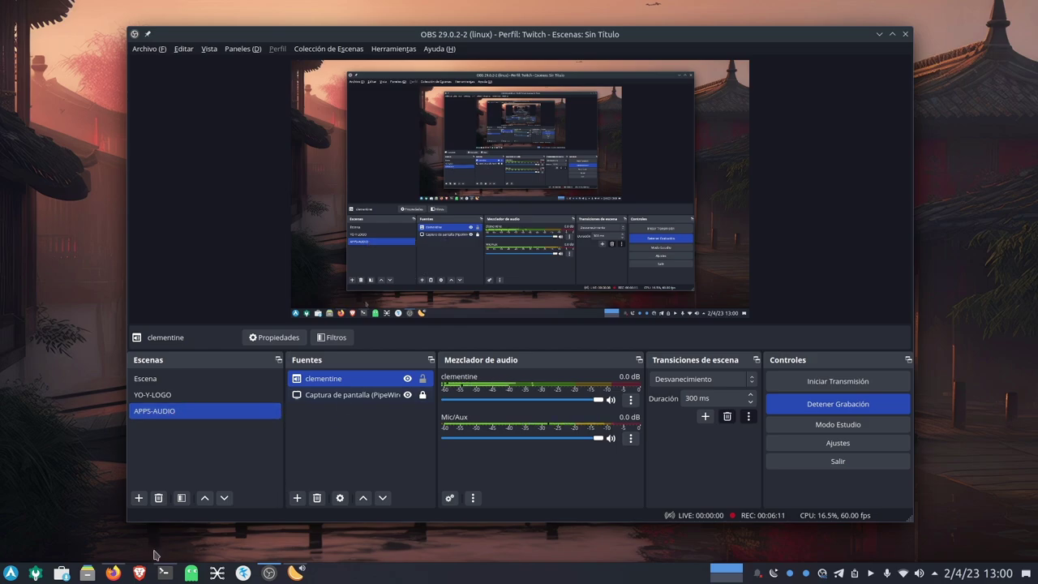
Launch Audacious, play the 7:18 Colors Of Sunset track, and minimise the player.
left_click(12, 573)
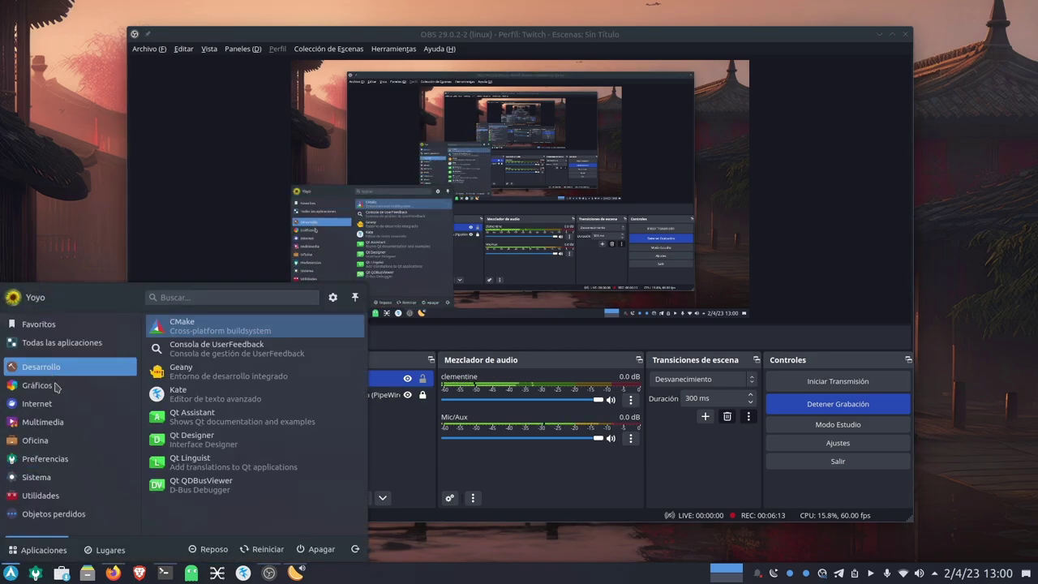
mouse_move(61, 406)
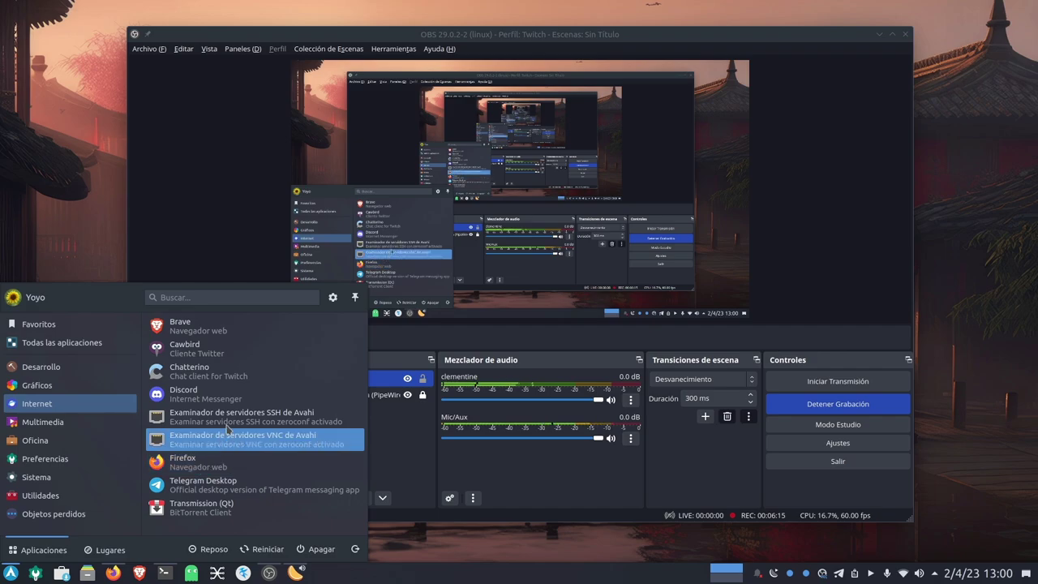
mouse_move(80, 423)
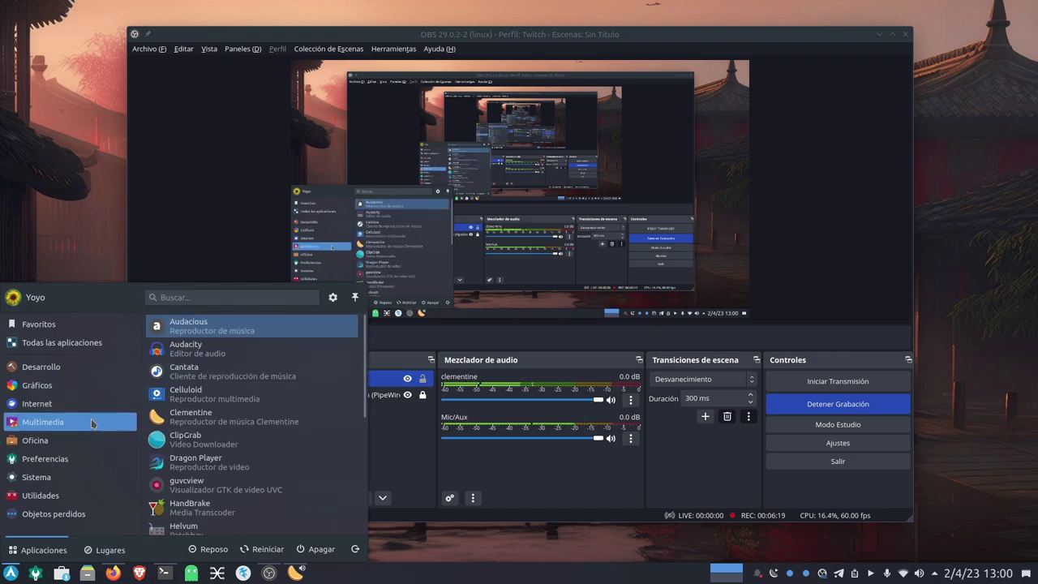
left_click(155, 325)
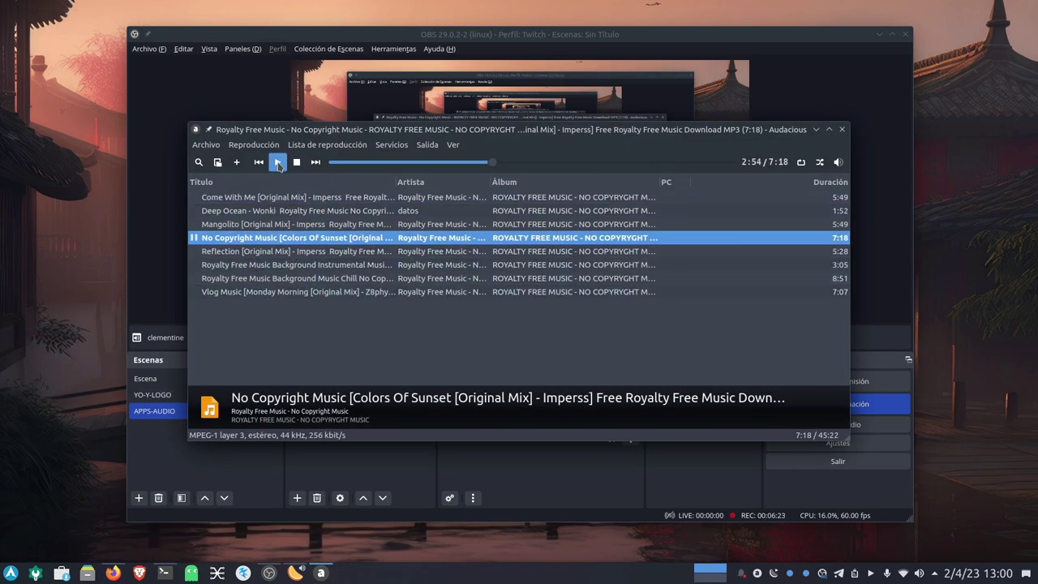
left_click(278, 164)
left_click(816, 129)
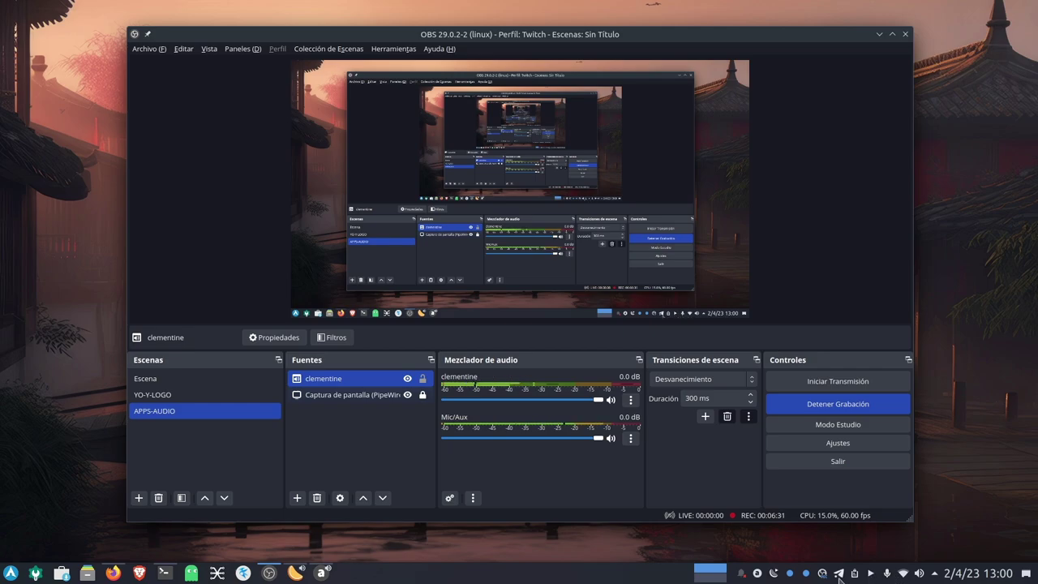
Set Clementine's playback volume to 12% in the system's per-application sound controls.
left_click(920, 573)
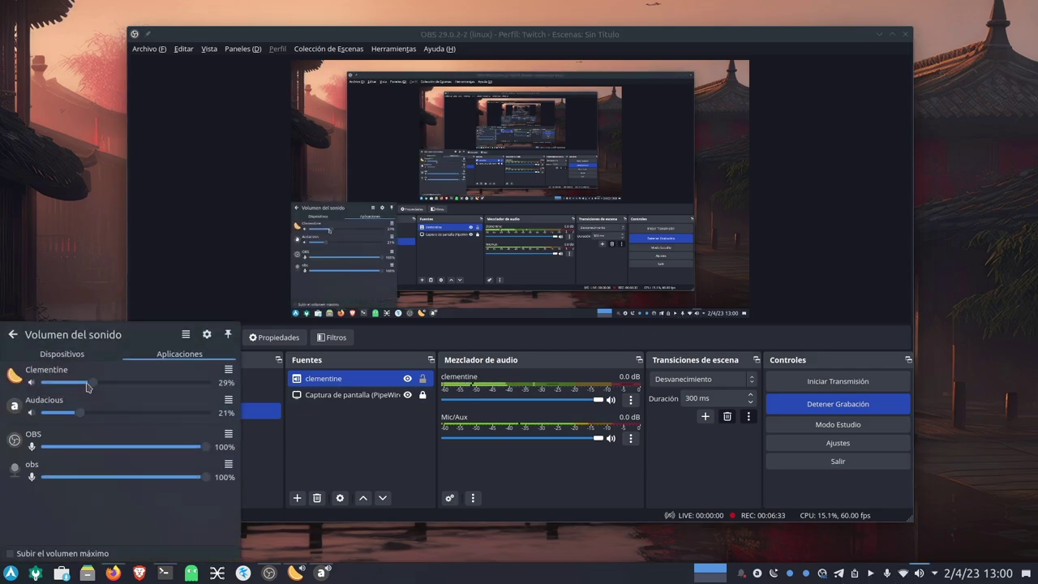
left_click_drag(87, 386, 65, 386)
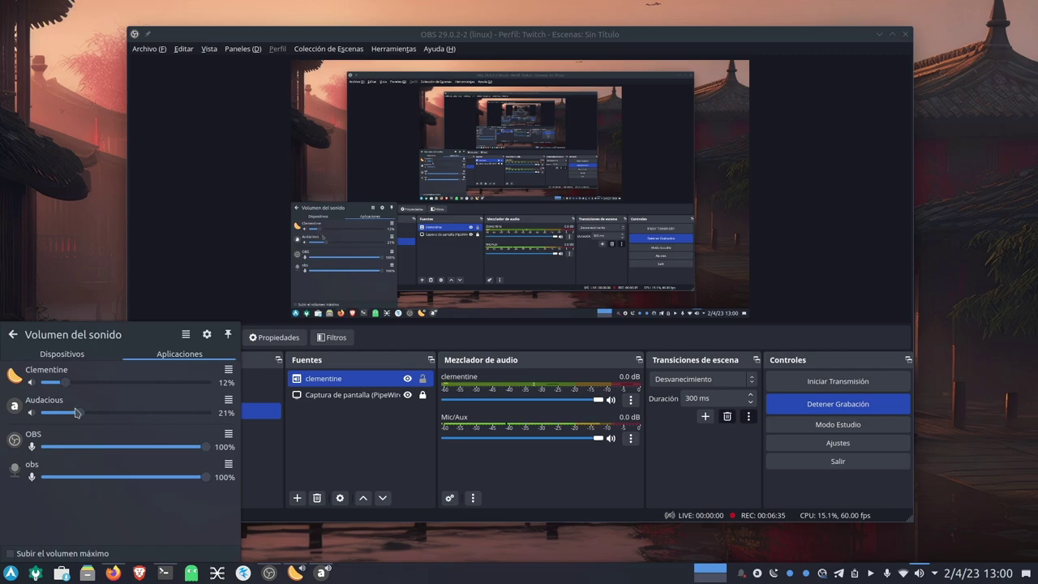
left_click(103, 247)
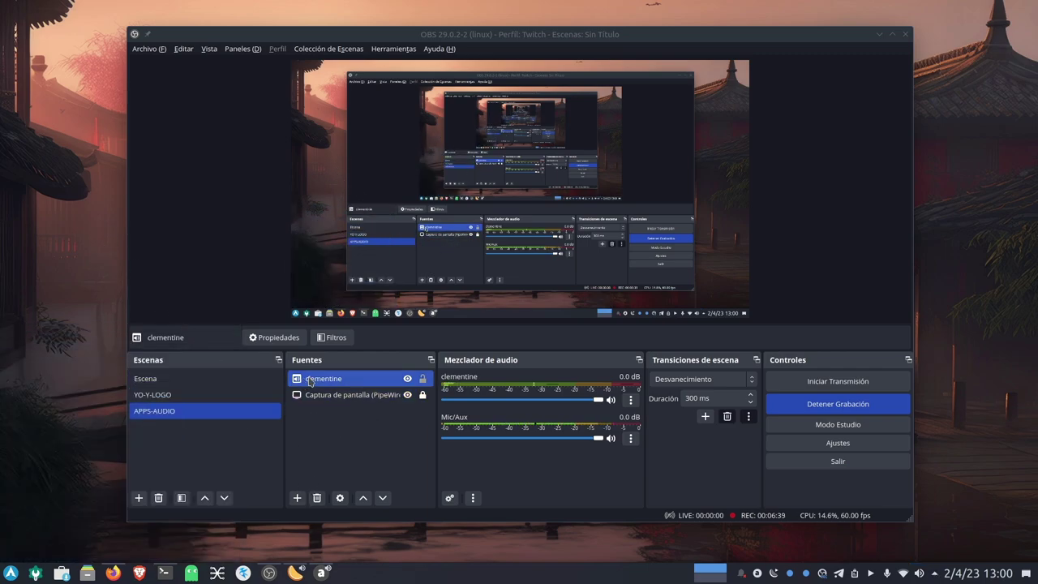
Add an Application Audio Capture (PipeWire) source named audacious to the APPS-AUDIO scene, with audacious as the captured application.
left_click(297, 498)
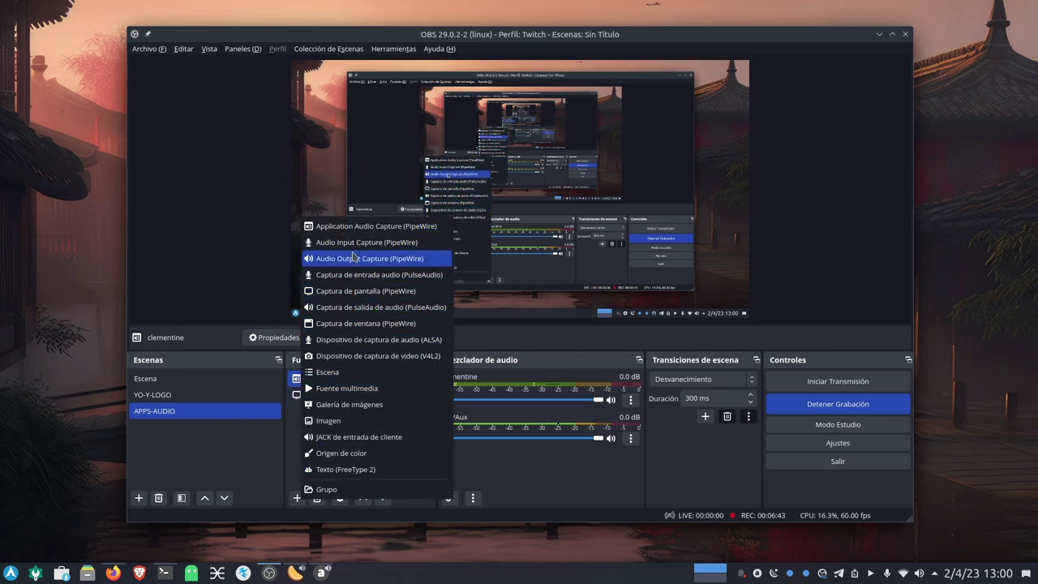
left_click(345, 228)
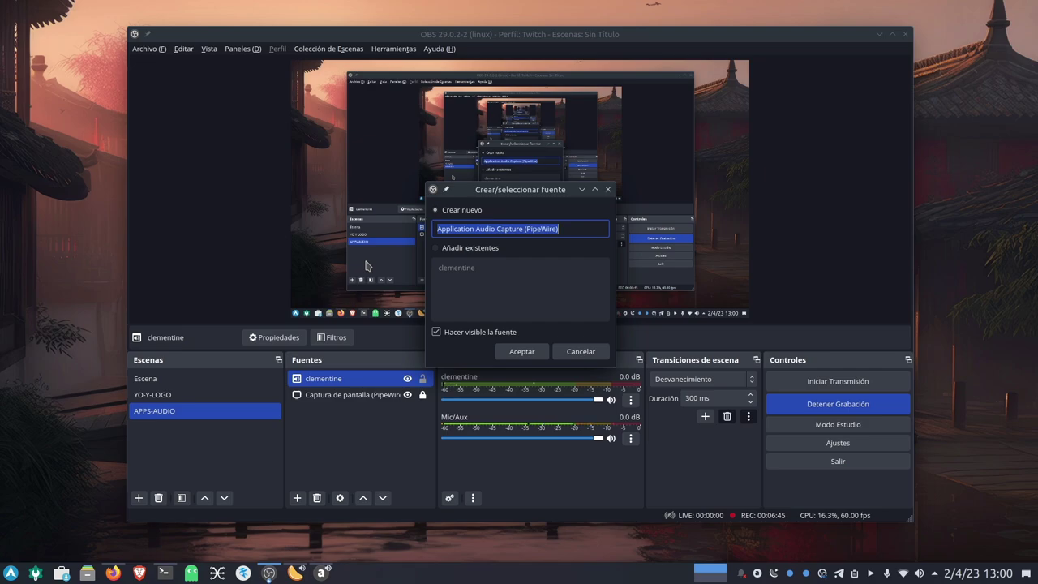
key("BackSpace")
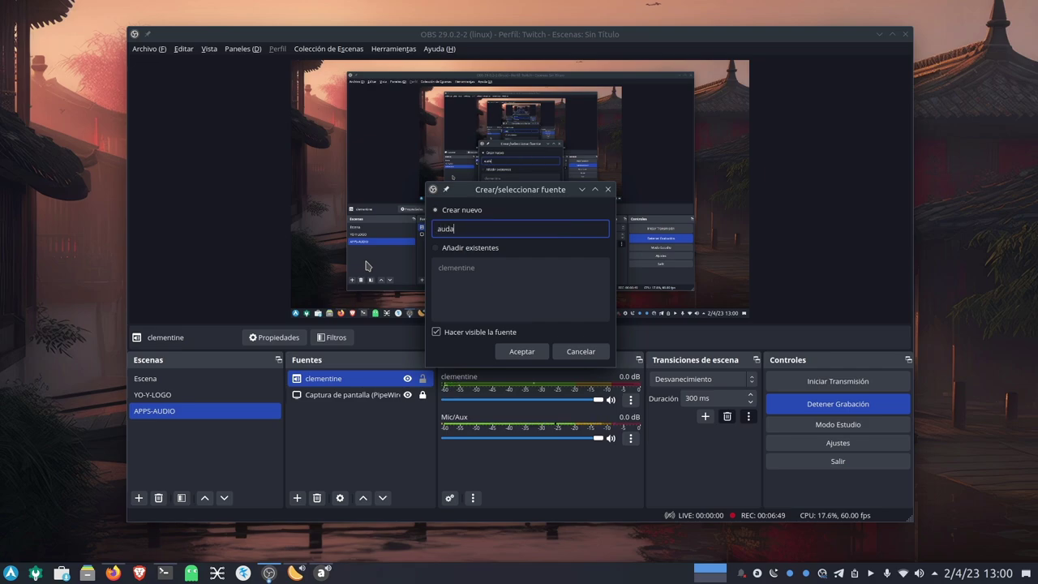
type("audacious")
left_click(523, 352)
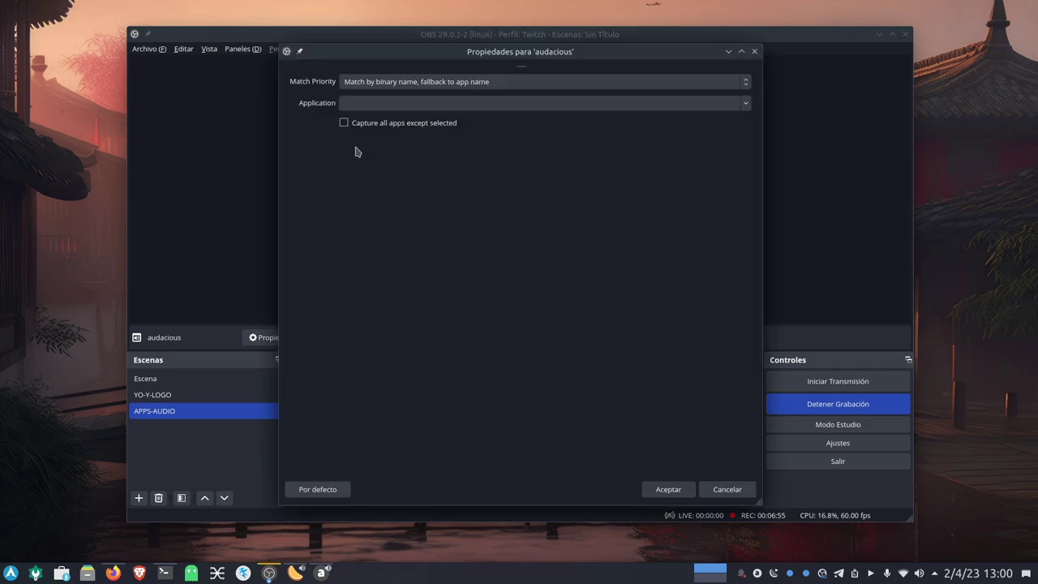
left_click(370, 104)
type("audacious")
left_click(667, 490)
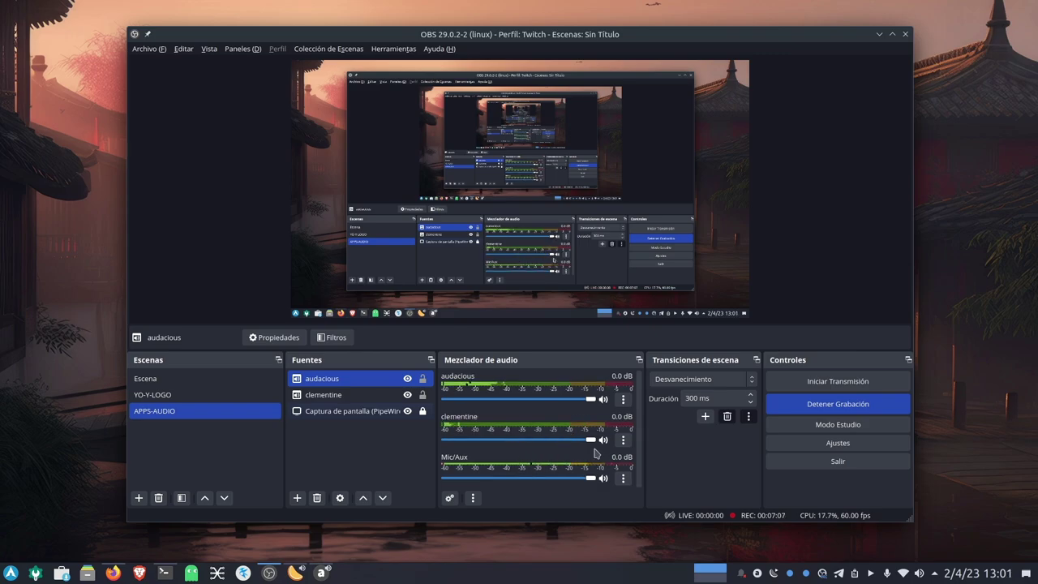
Set the global desktop audio device to M2 Headphone + Monitor Out in the audio settings and accept the settings.
left_click(840, 442)
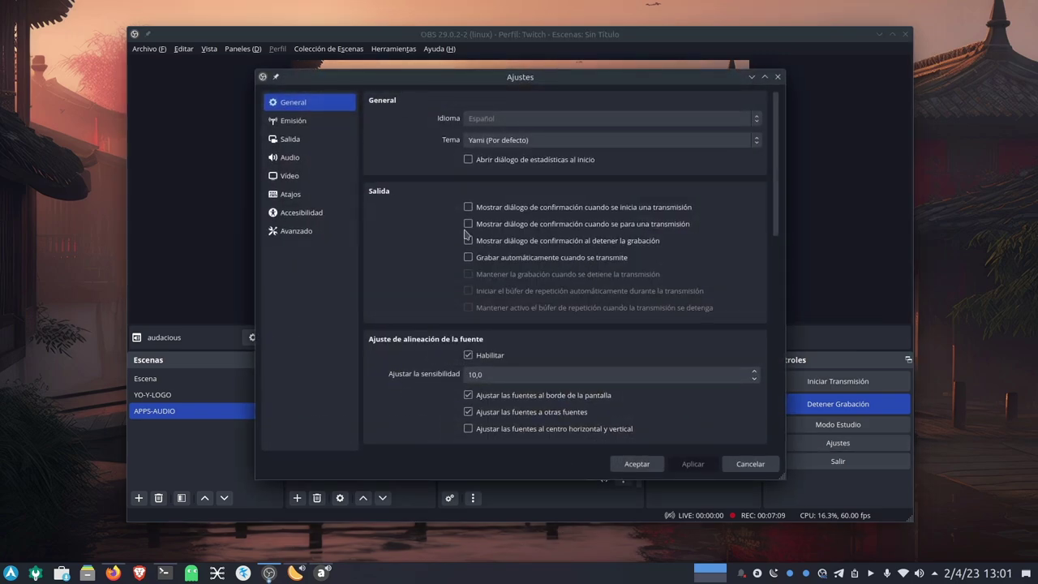
left_click(306, 165)
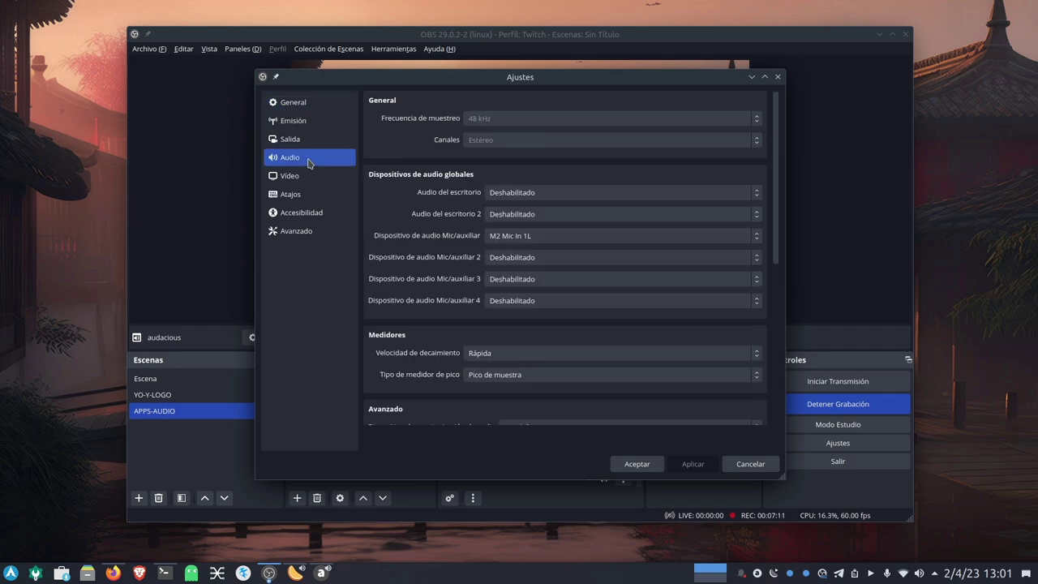
left_click(513, 201)
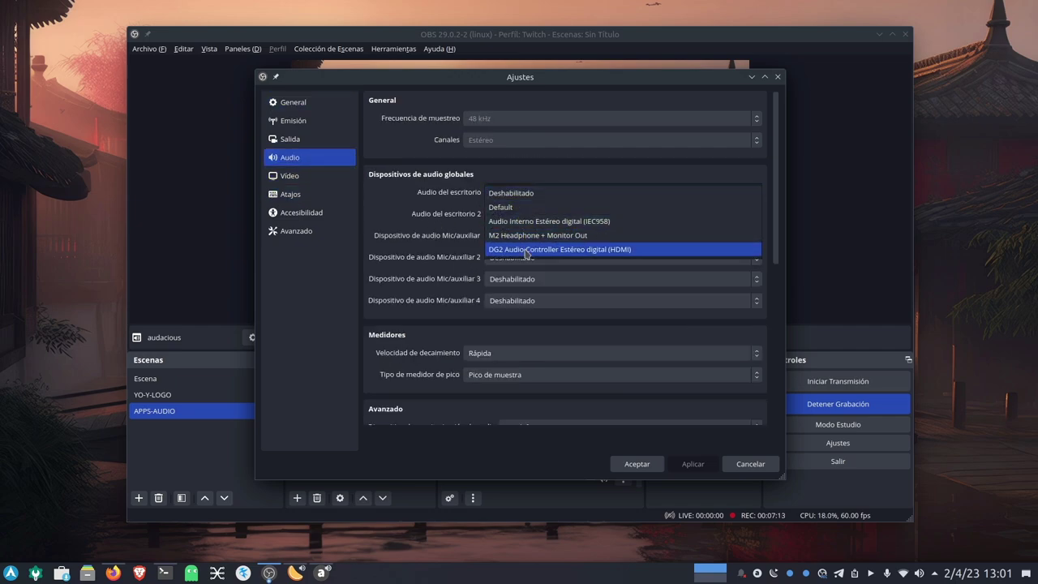
left_click(549, 236)
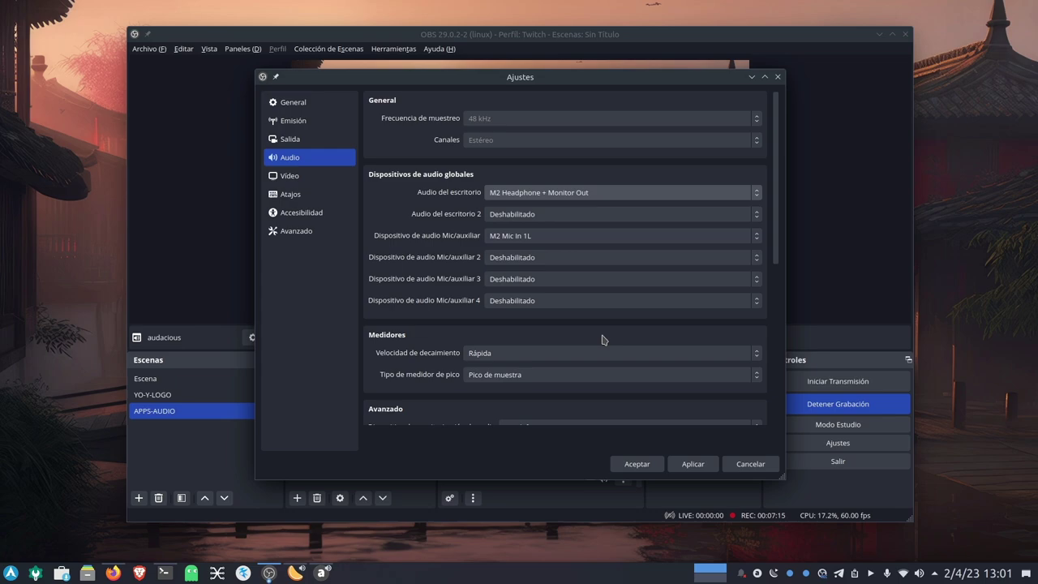
left_click(694, 464)
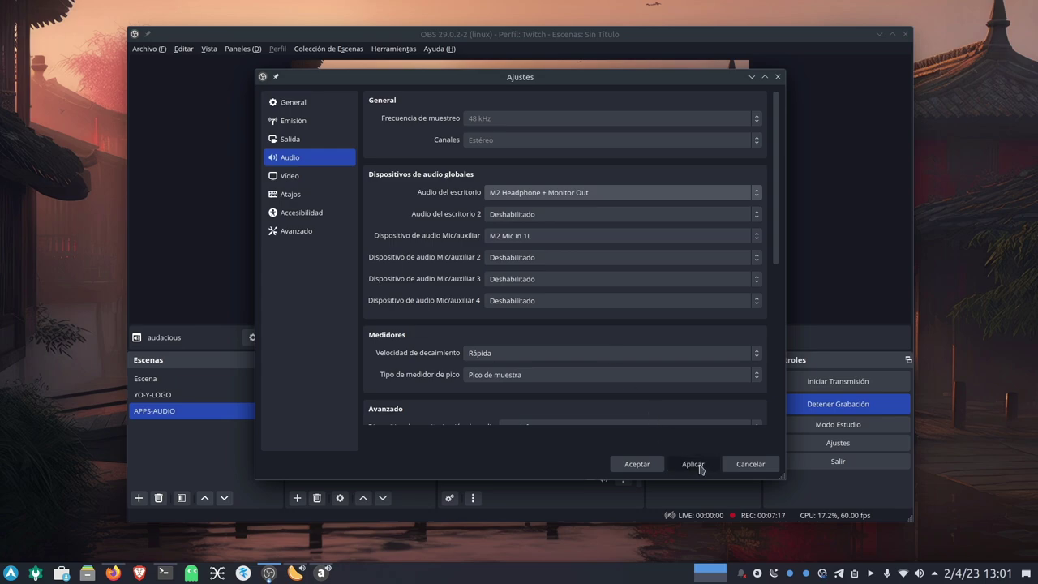
left_click(629, 464)
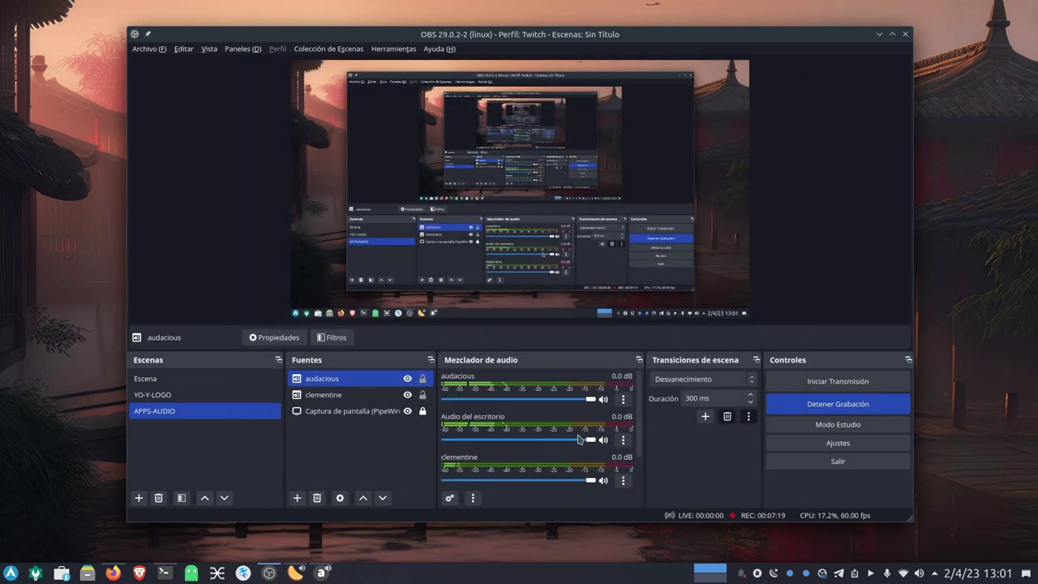
Lower the desktop audio level to -26.1 dB and compare the mixers of the Escena and APPS-AUDIO scenes.
left_click_drag(590, 440, 504, 438)
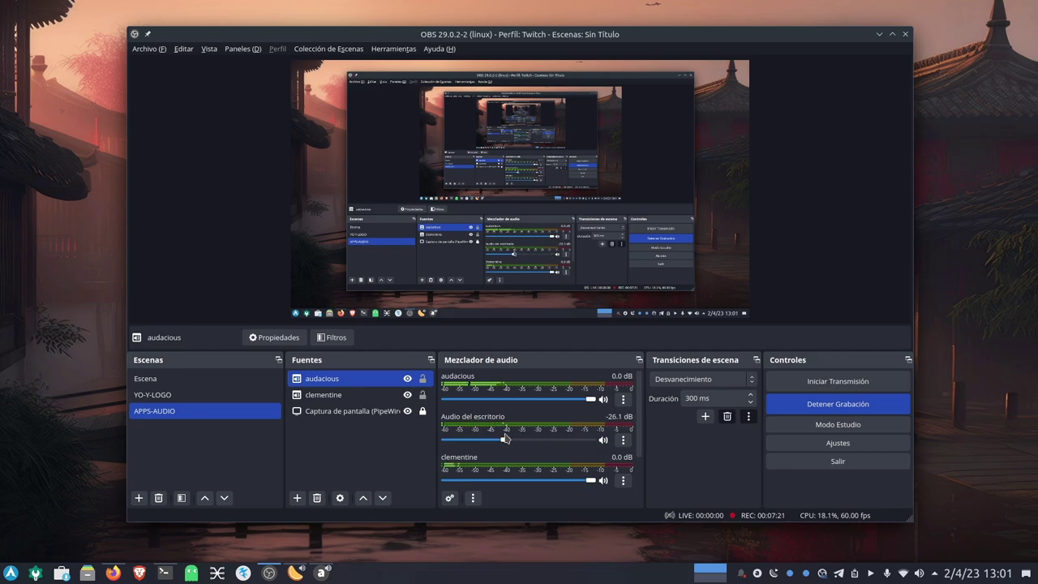
left_click(190, 380)
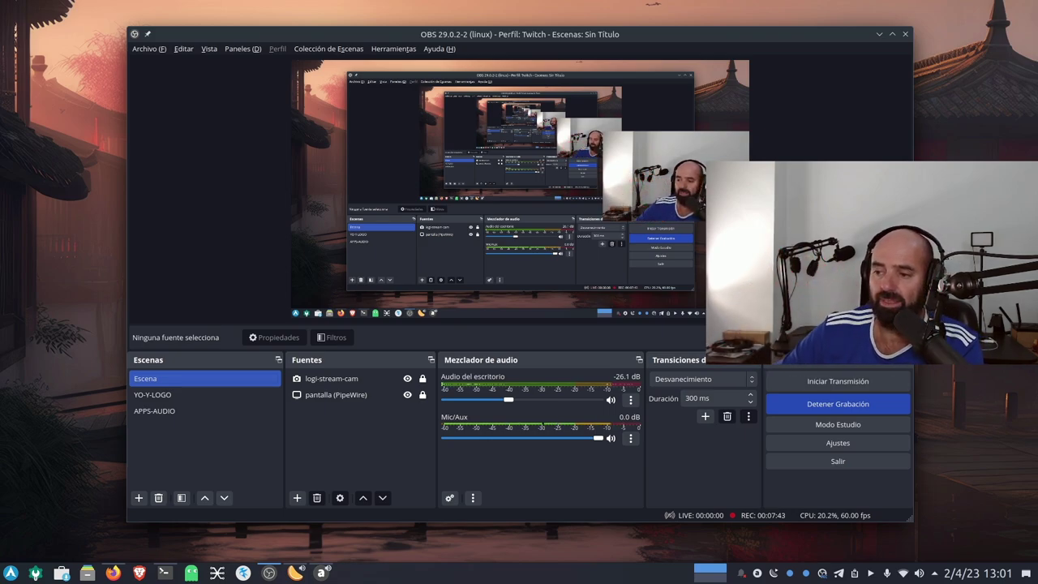
left_click(166, 411)
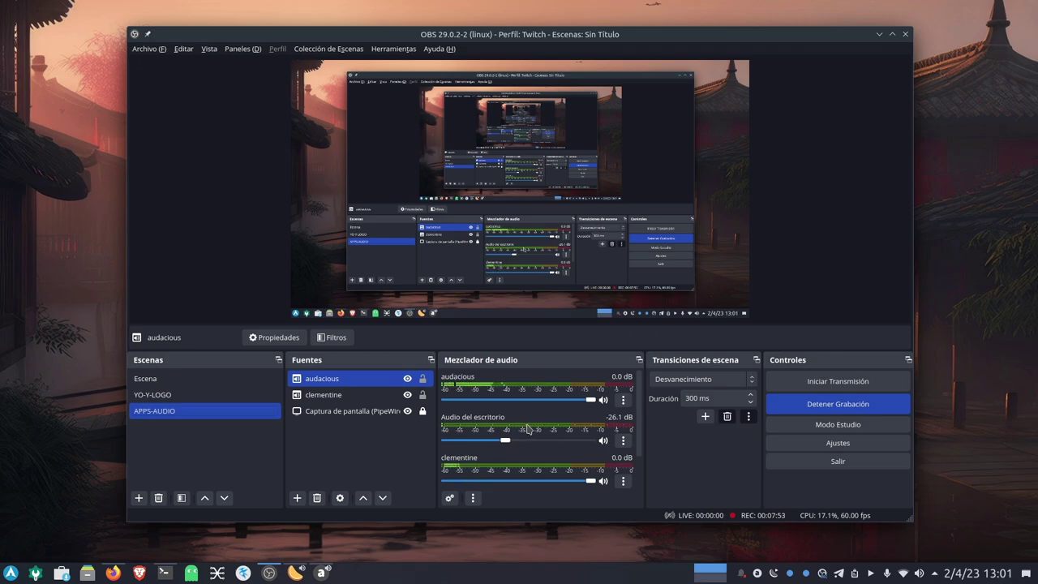
Turn down and mute the desktop audio in the mixer, and set the global desktop audio device to Deshabilitado.
left_click_drag(506, 442, 444, 442)
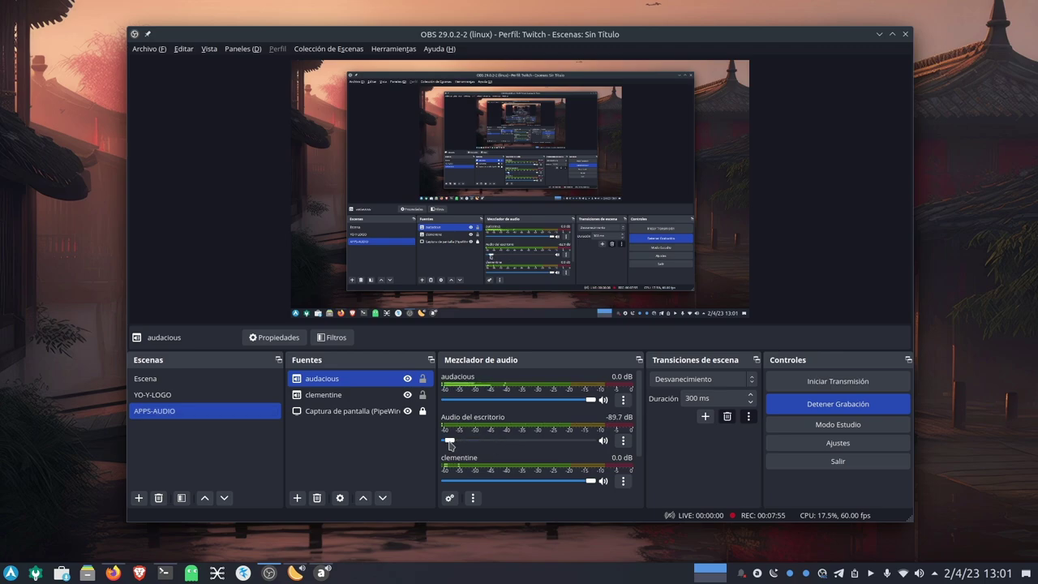
left_click(604, 443)
left_click(852, 443)
left_click(300, 157)
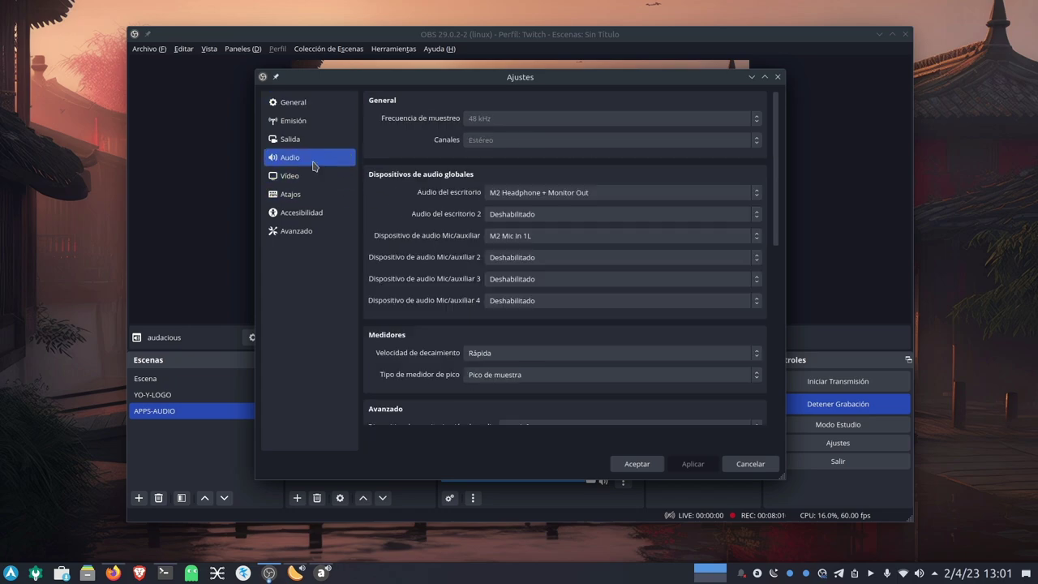
left_click(533, 196)
left_click(536, 154)
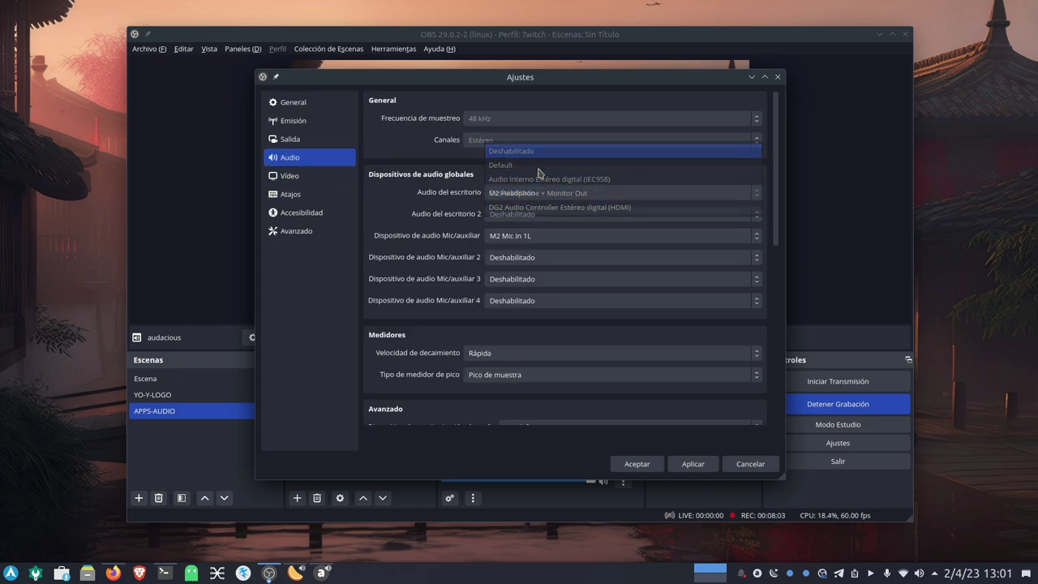
left_click(637, 464)
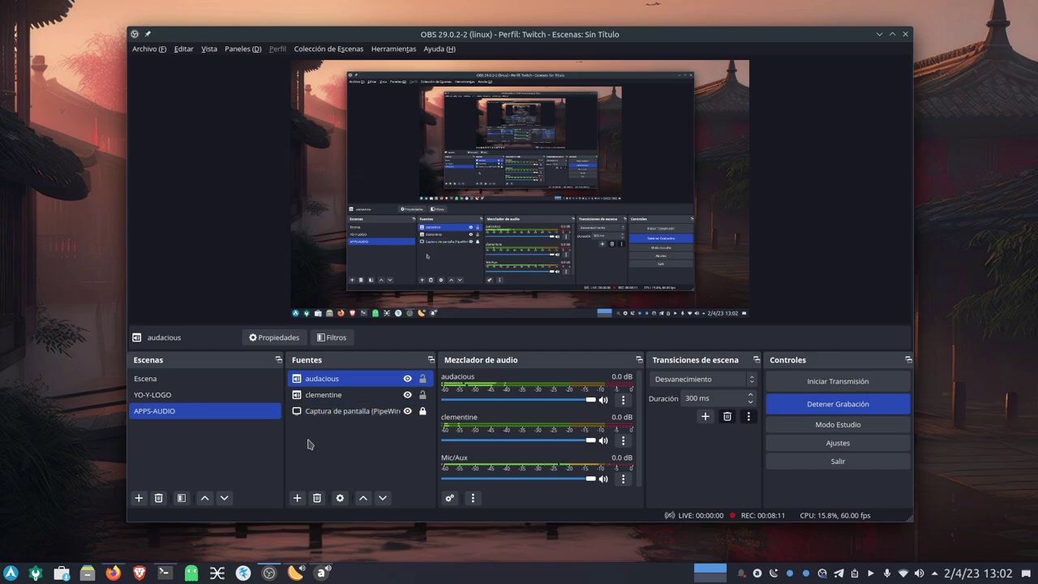
left_click(297, 498)
left_click(223, 256)
left_click(297, 497)
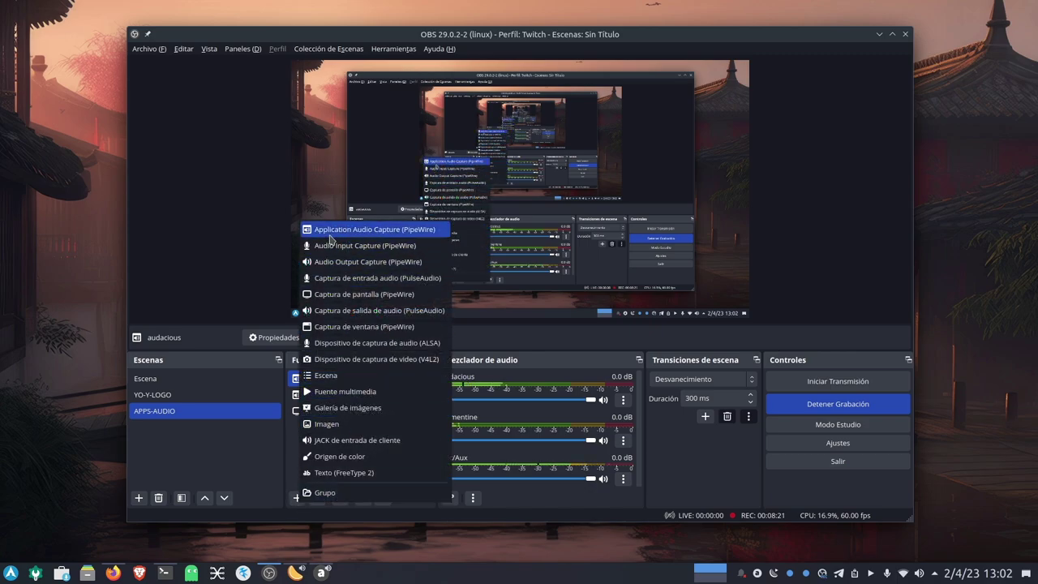
left_click(185, 243)
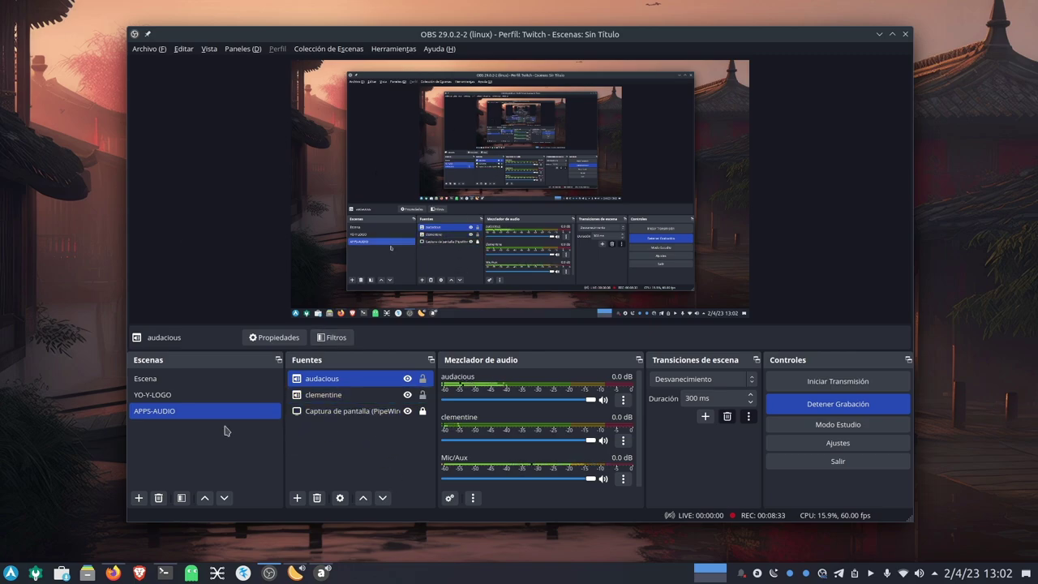
left_click(369, 395, "ctrl")
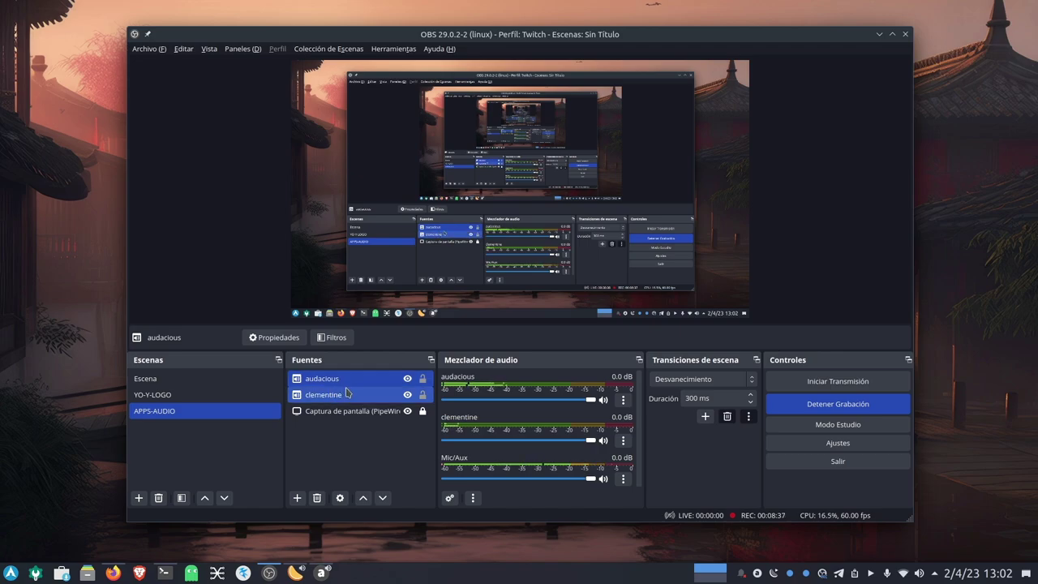
left_click(340, 394, "ctrl")
left_click(347, 412, "ctrl")
left_click(251, 419)
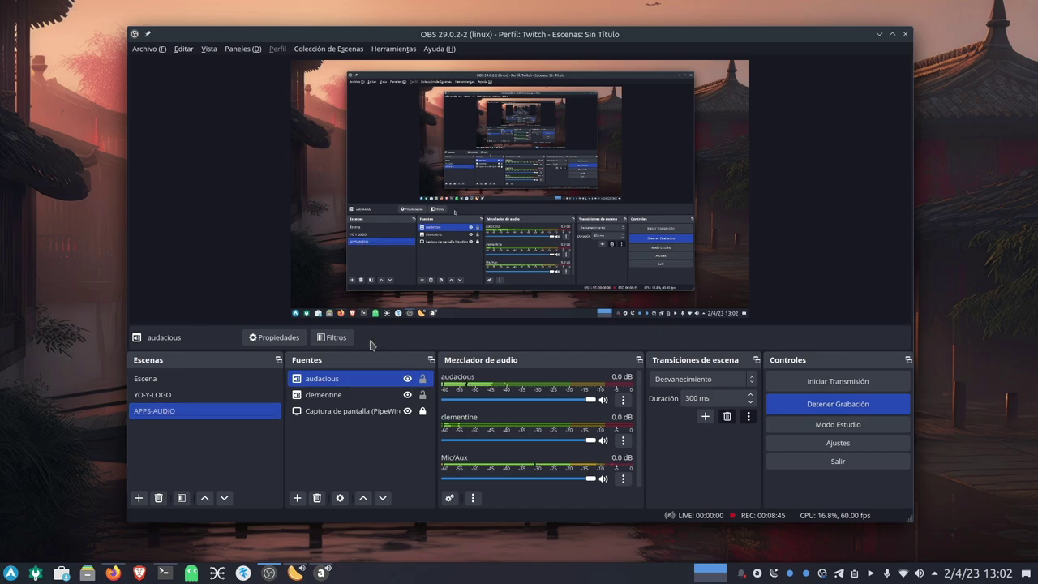
left_click(362, 411, "ctrl")
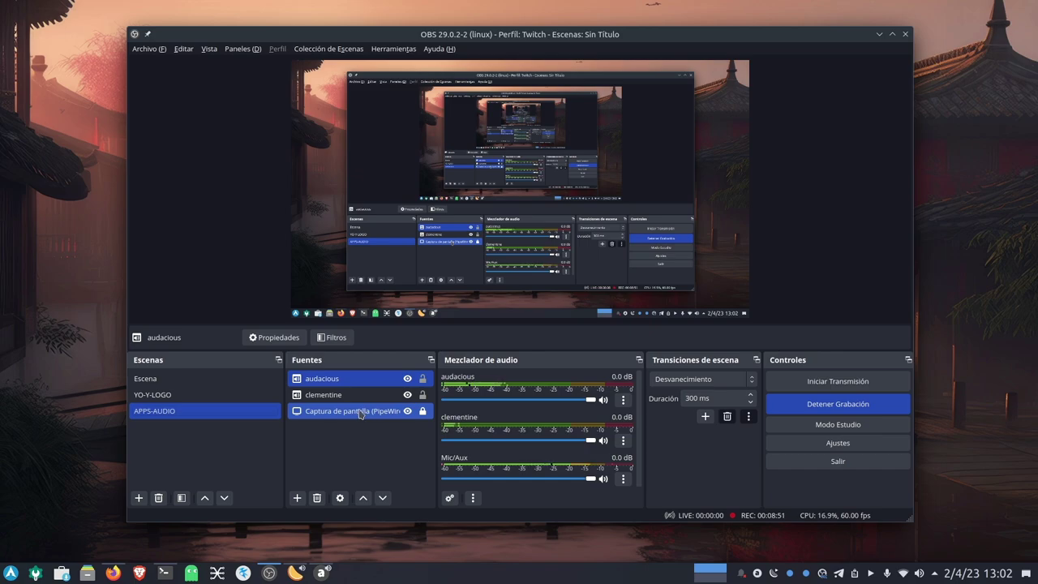
Add the existing APPS-AUDIO scene as a visible scene-type source in the Escena scene.
left_click(145, 379)
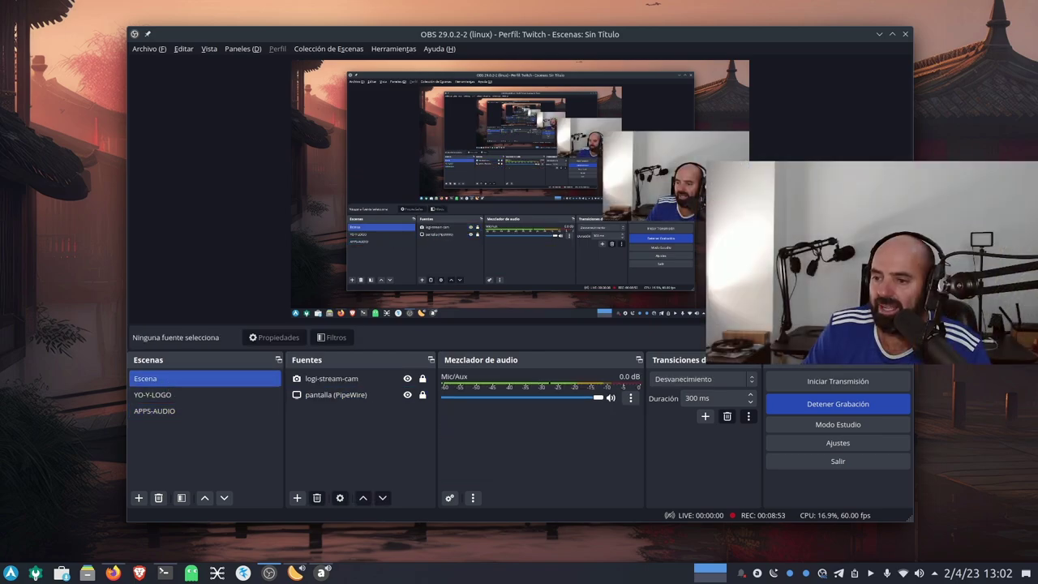
left_click(152, 395)
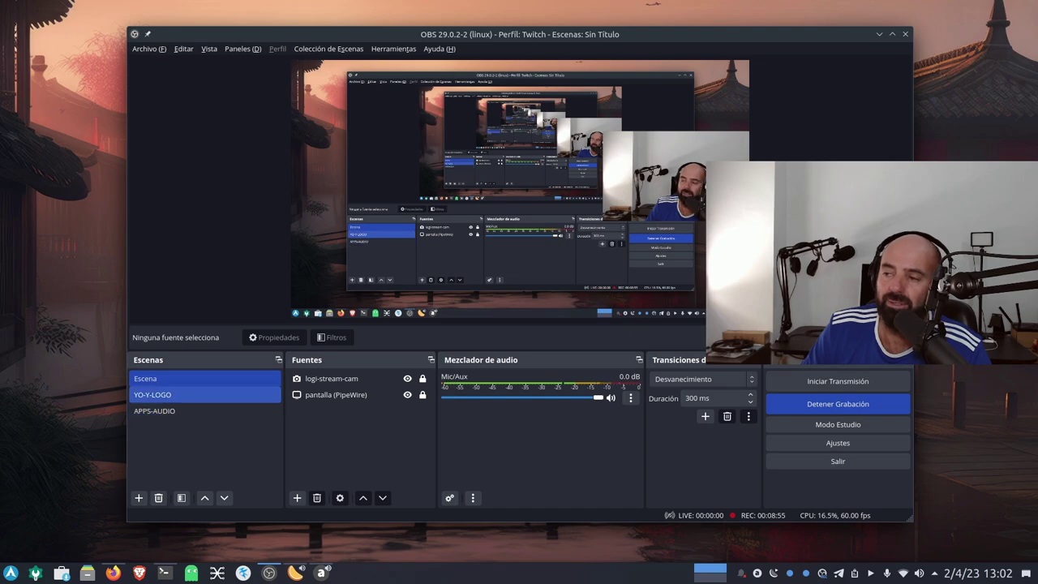
left_click(146, 378)
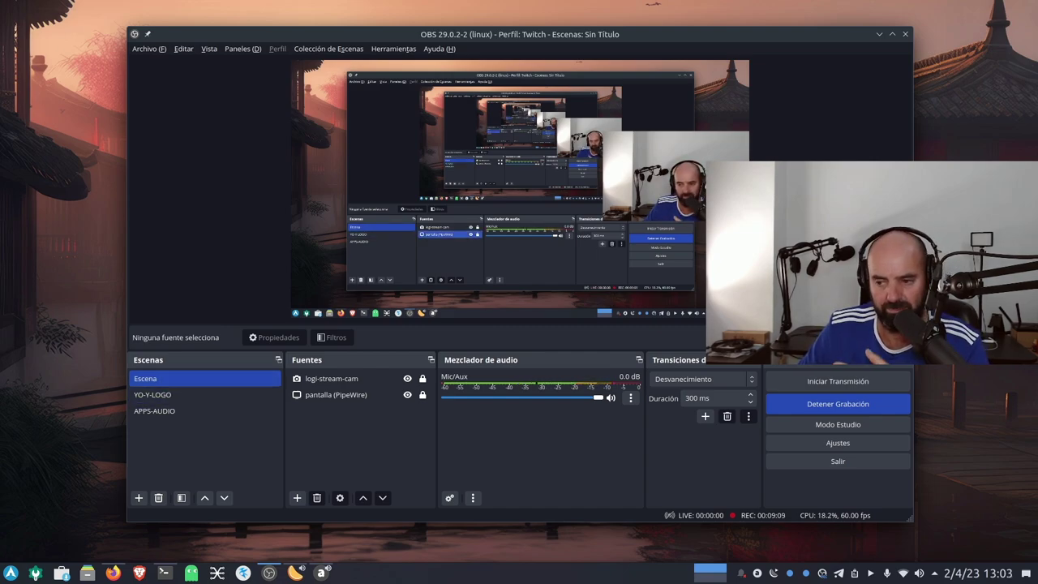
left_click(297, 497)
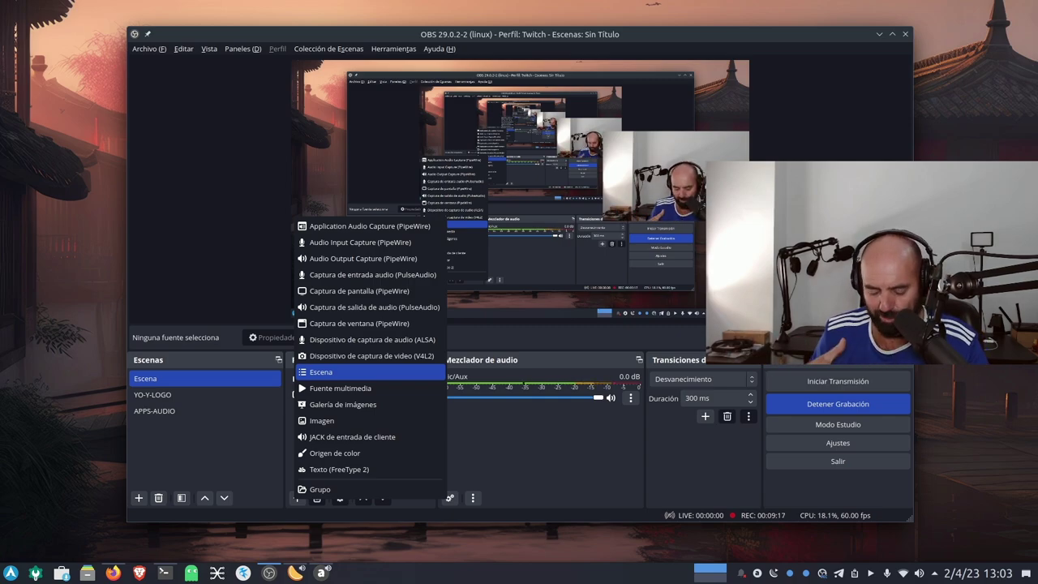
left_click(320, 371)
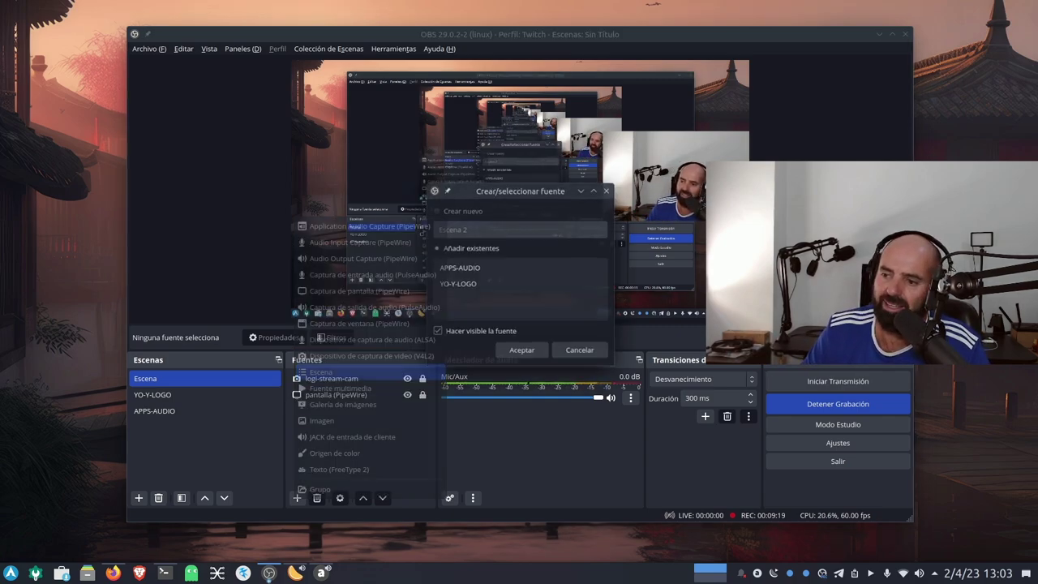
left_click(456, 283)
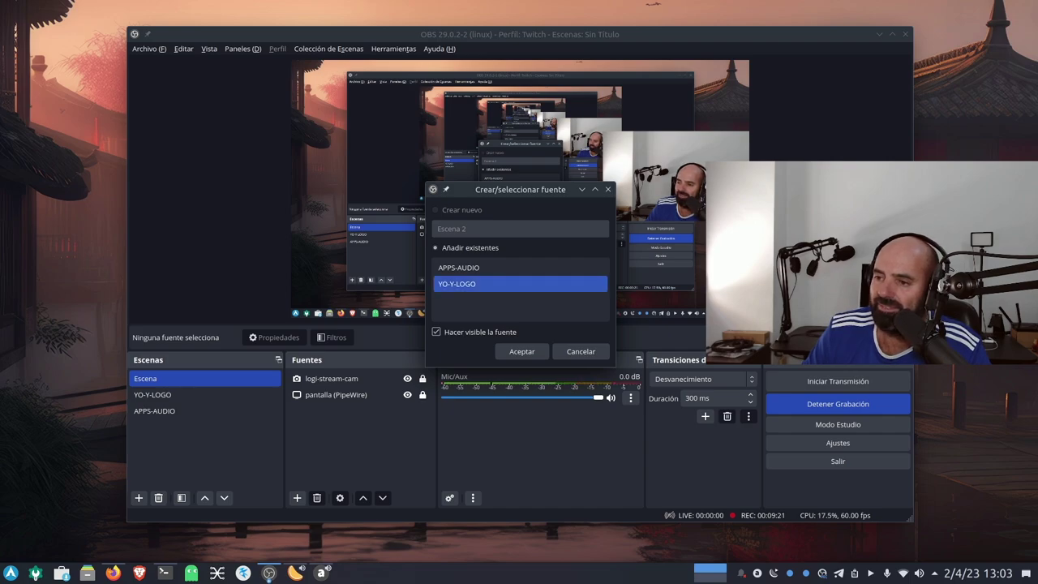
left_click(458, 268)
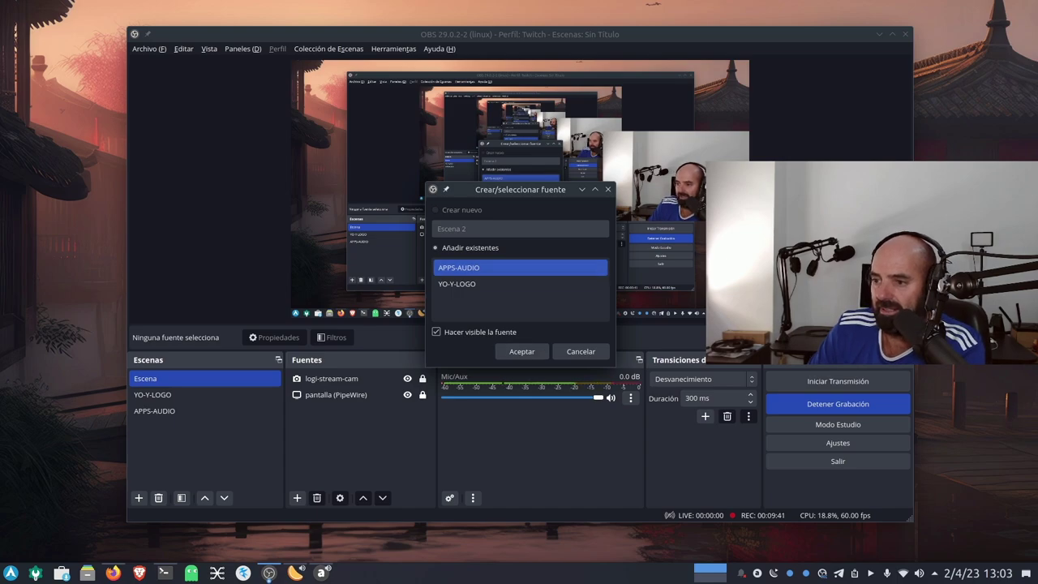
left_click(522, 351)
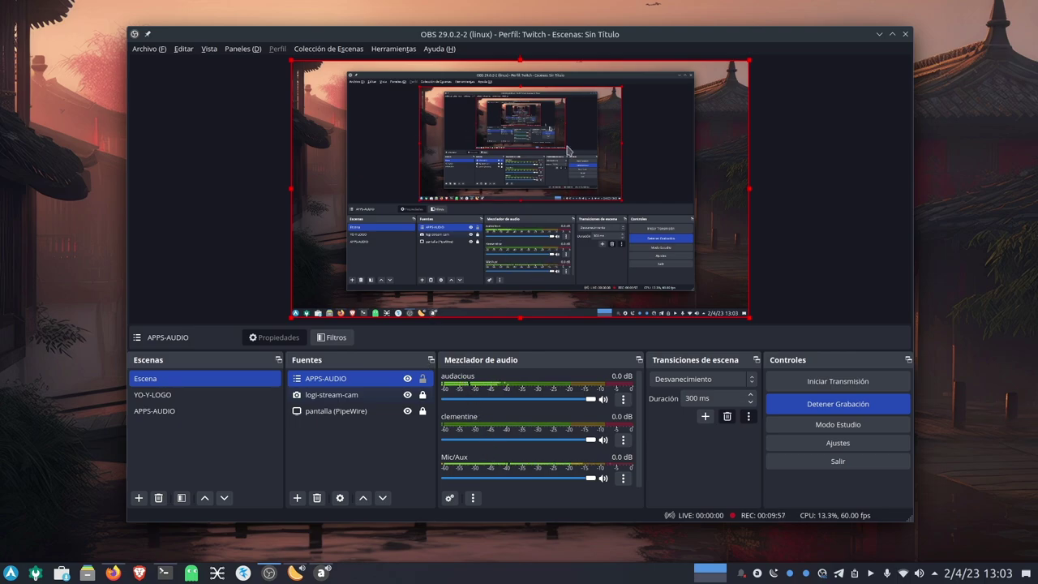
Delete the Captura de pantalla (PipeWire) source from the APPS-AUDIO scene, keeping only the audacious and clementine sources.
left_click(172, 411)
left_click(352, 380)
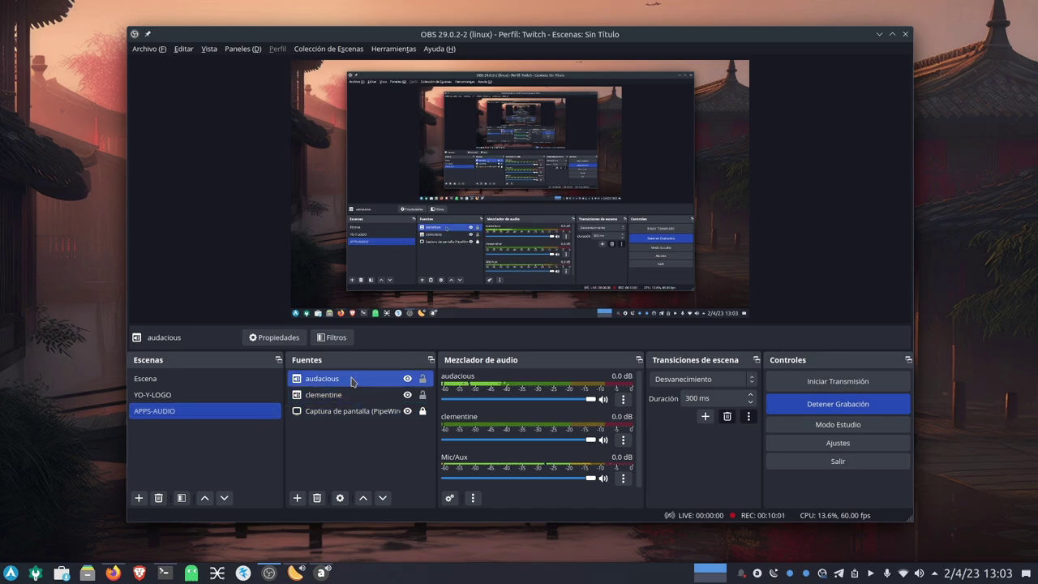
left_click(334, 412, "ctrl")
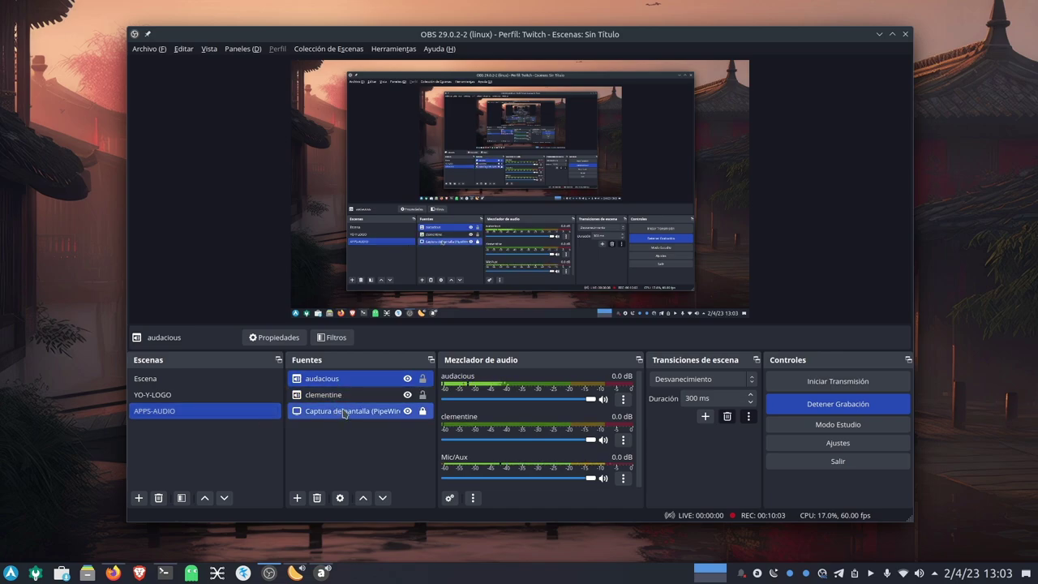
left_click(349, 411, "ctrl")
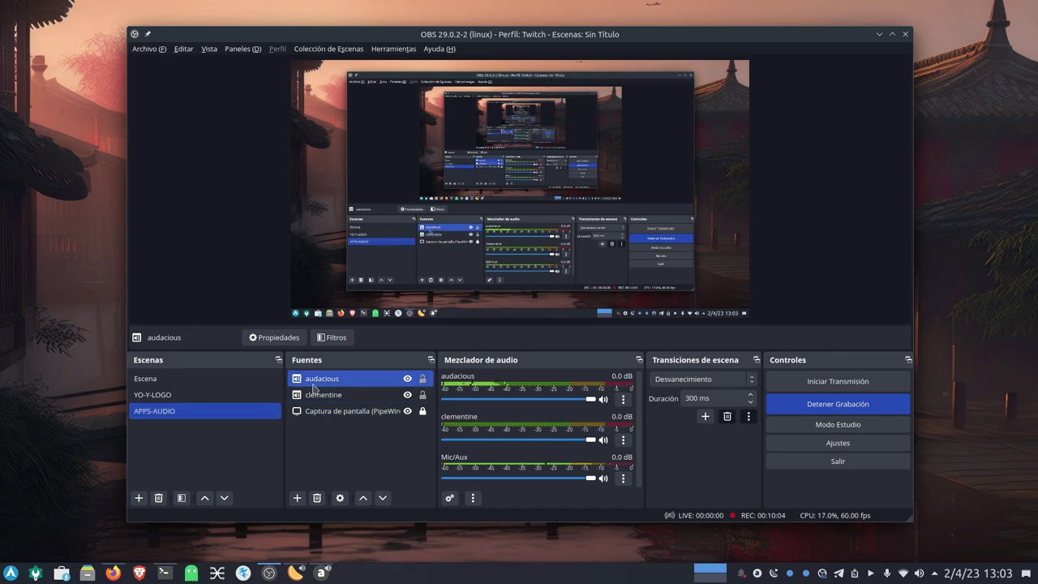
left_click(185, 380)
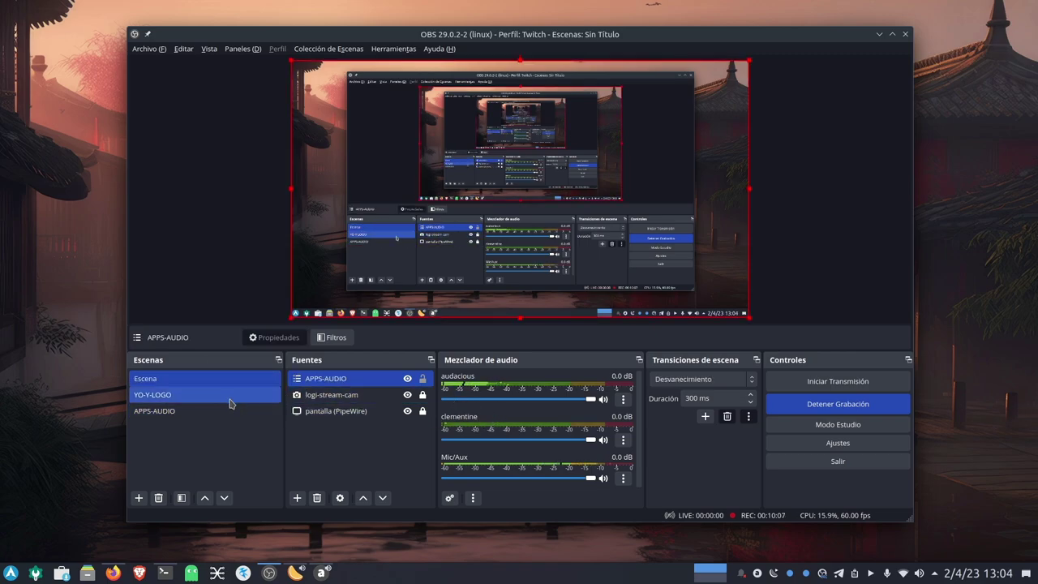
left_click(197, 410)
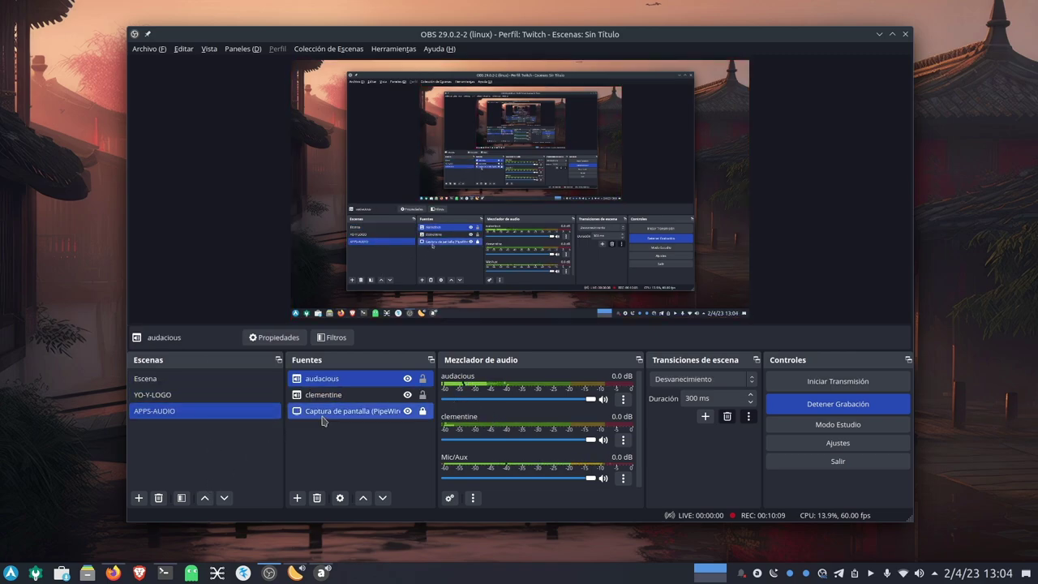
left_click(349, 411)
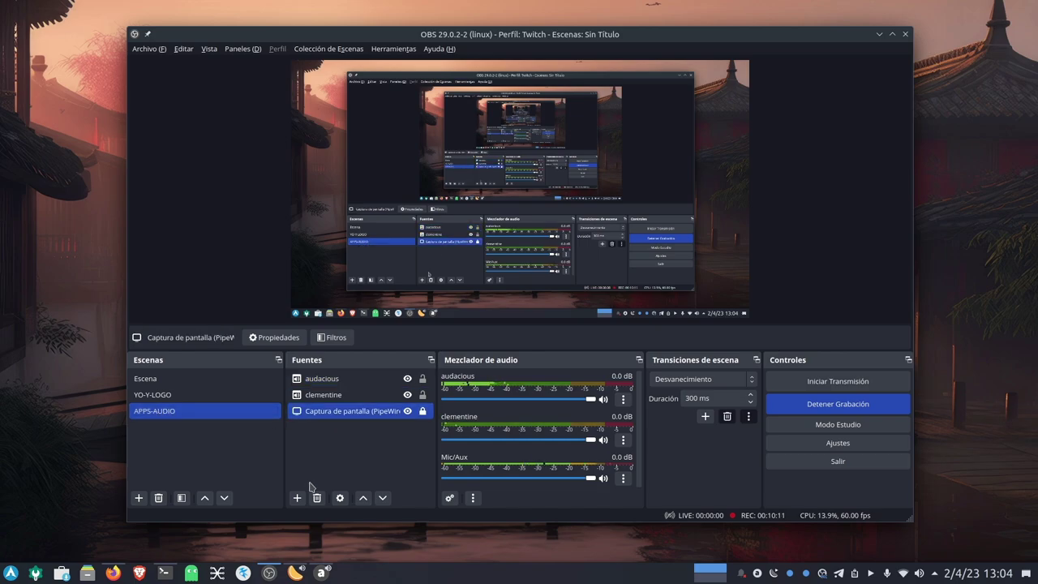
left_click(318, 498)
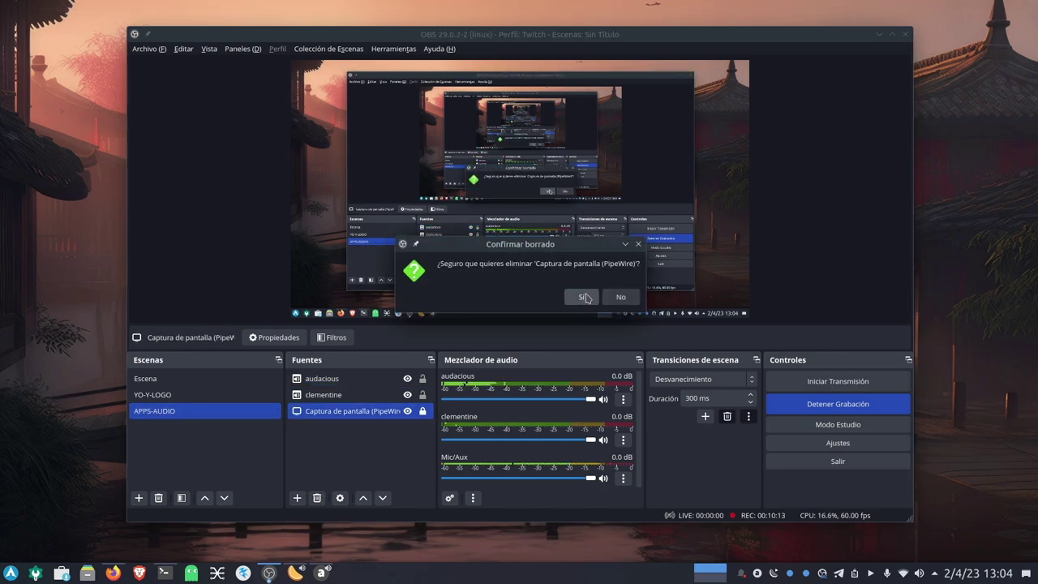
left_click(581, 297)
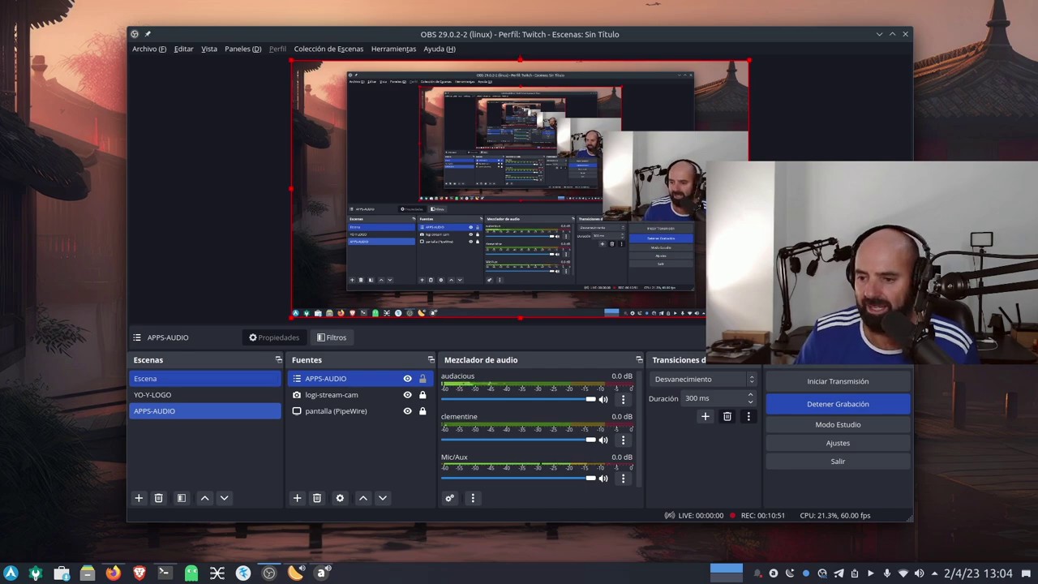
left_click(336, 410)
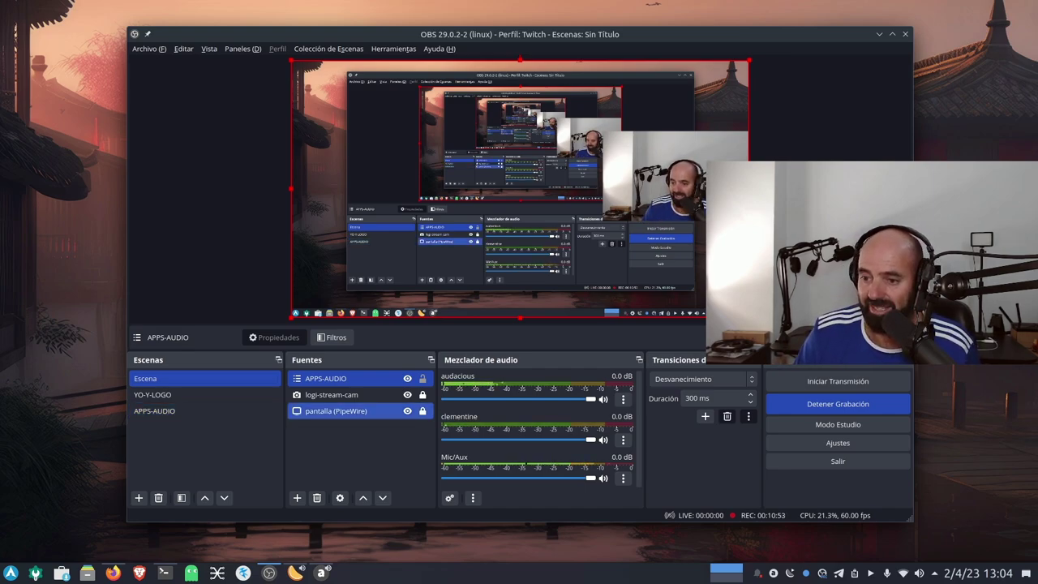
left_click(332, 394)
left_click(336, 410)
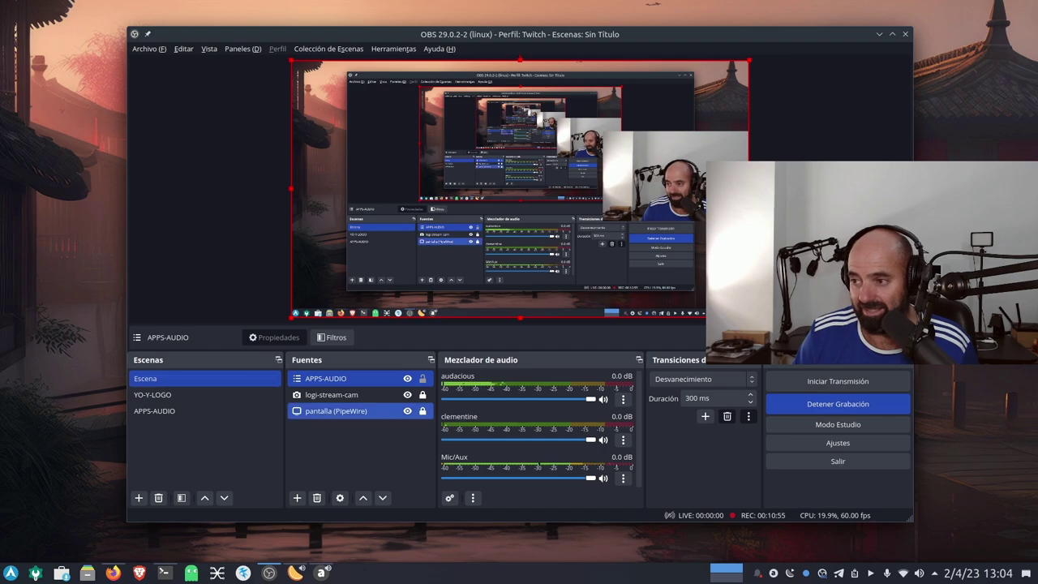
left_click(332, 394)
left_click(325, 378)
left_click(332, 394)
left_click(325, 378)
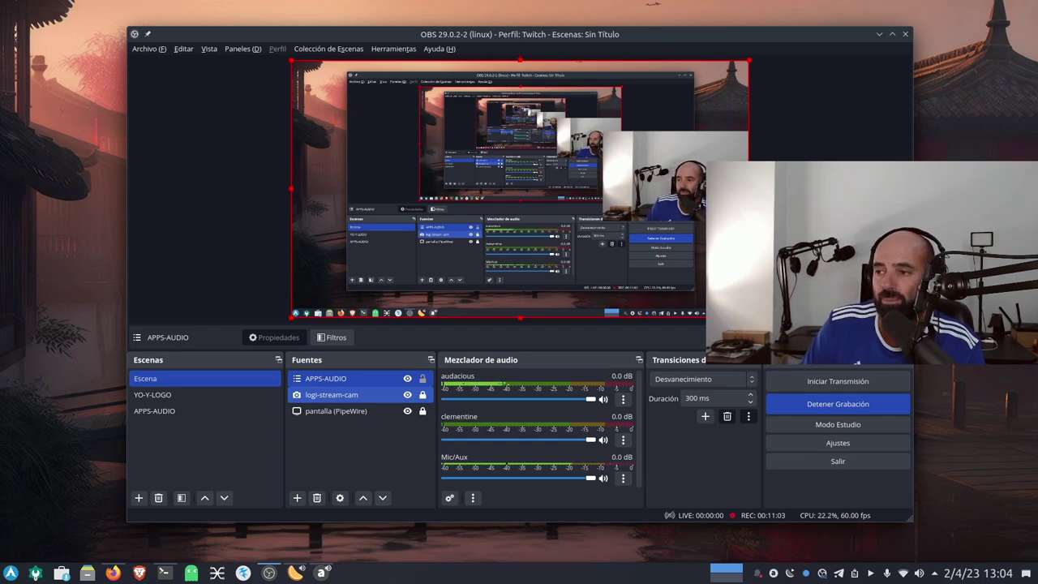
Switch the recording's active scene from Escena to YO-Y-LOGO.
left_click(154, 411)
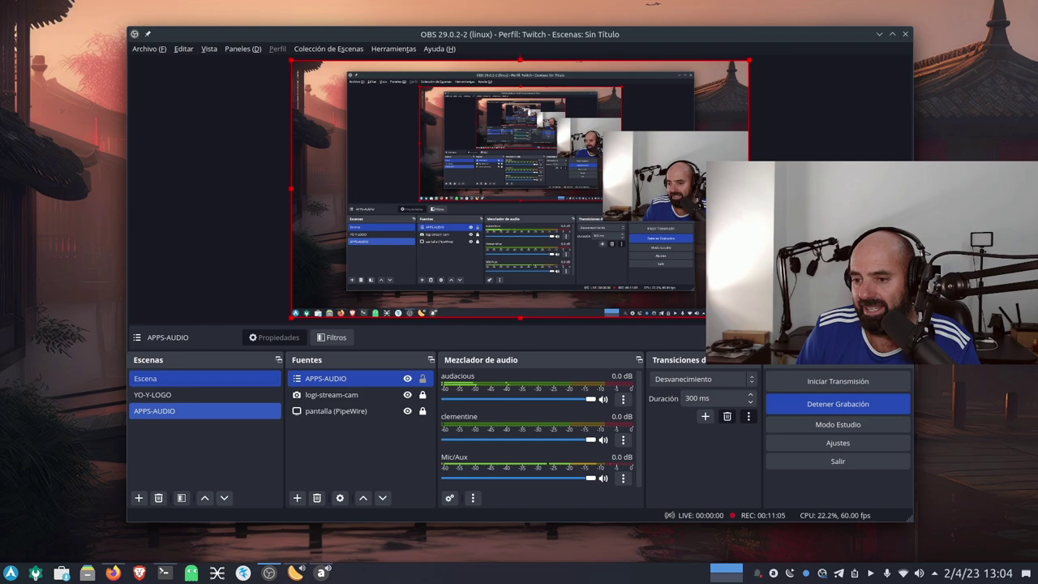
left_click(145, 378)
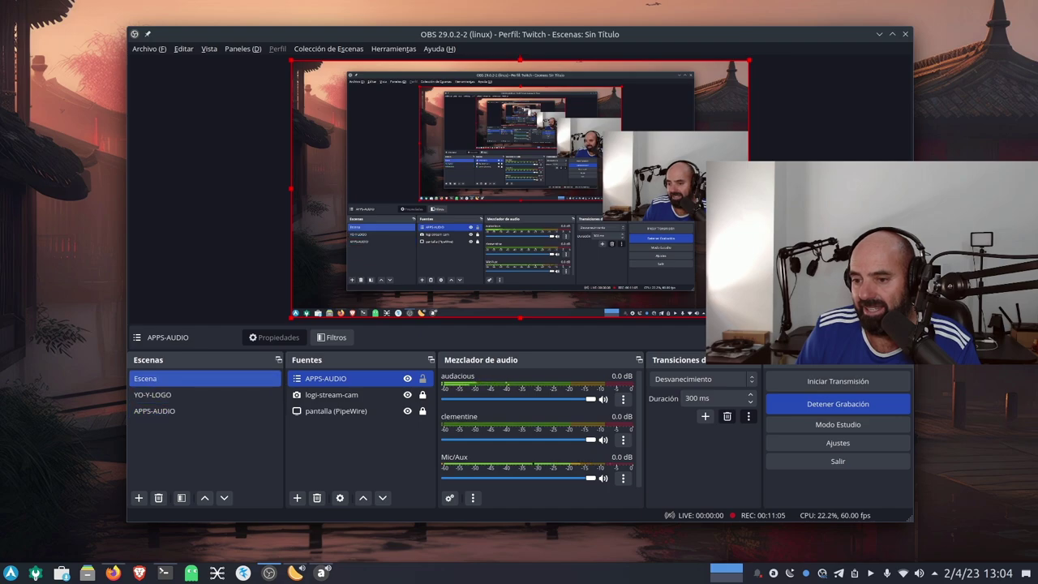
left_click(153, 394)
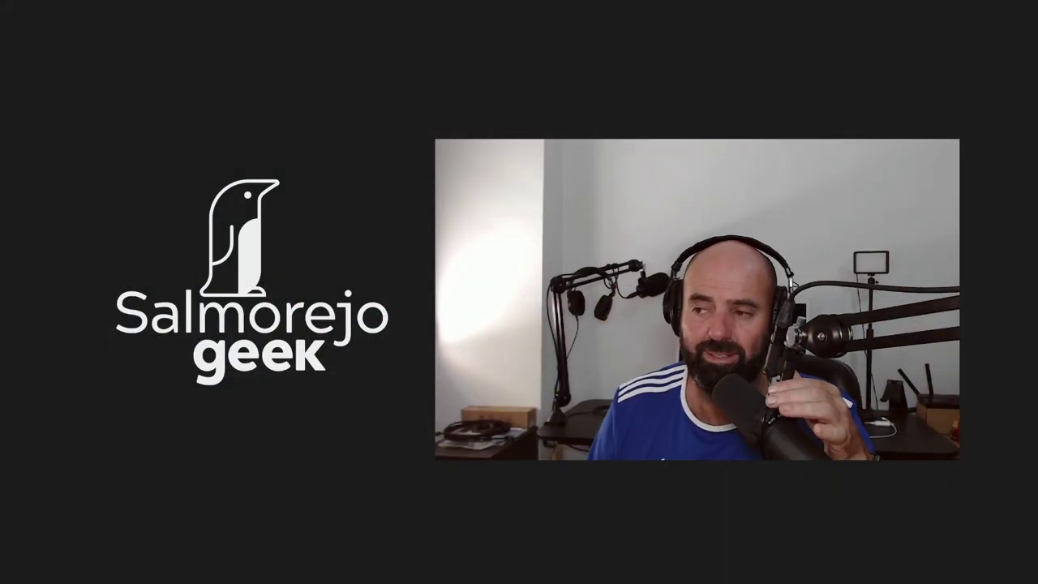